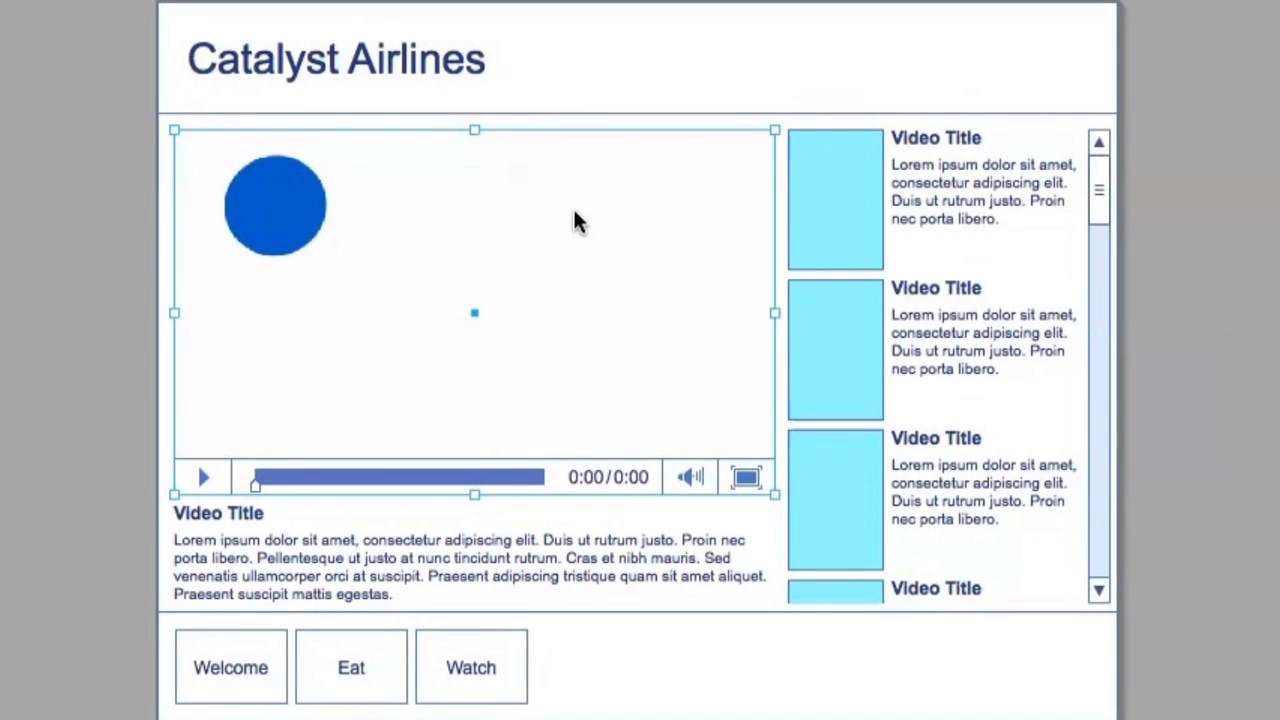
Examine the video data list by comparing its placement in the Watch and WatchFull states.
left_click(920, 171)
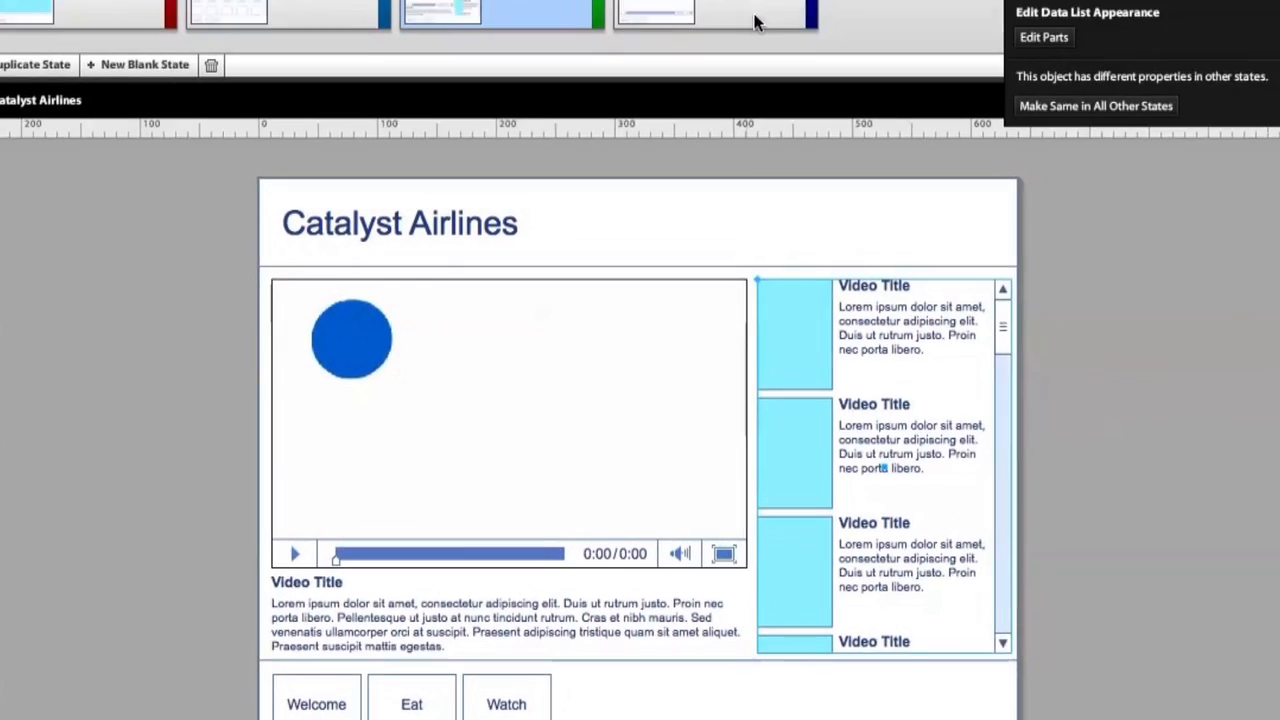
left_click(755, 17)
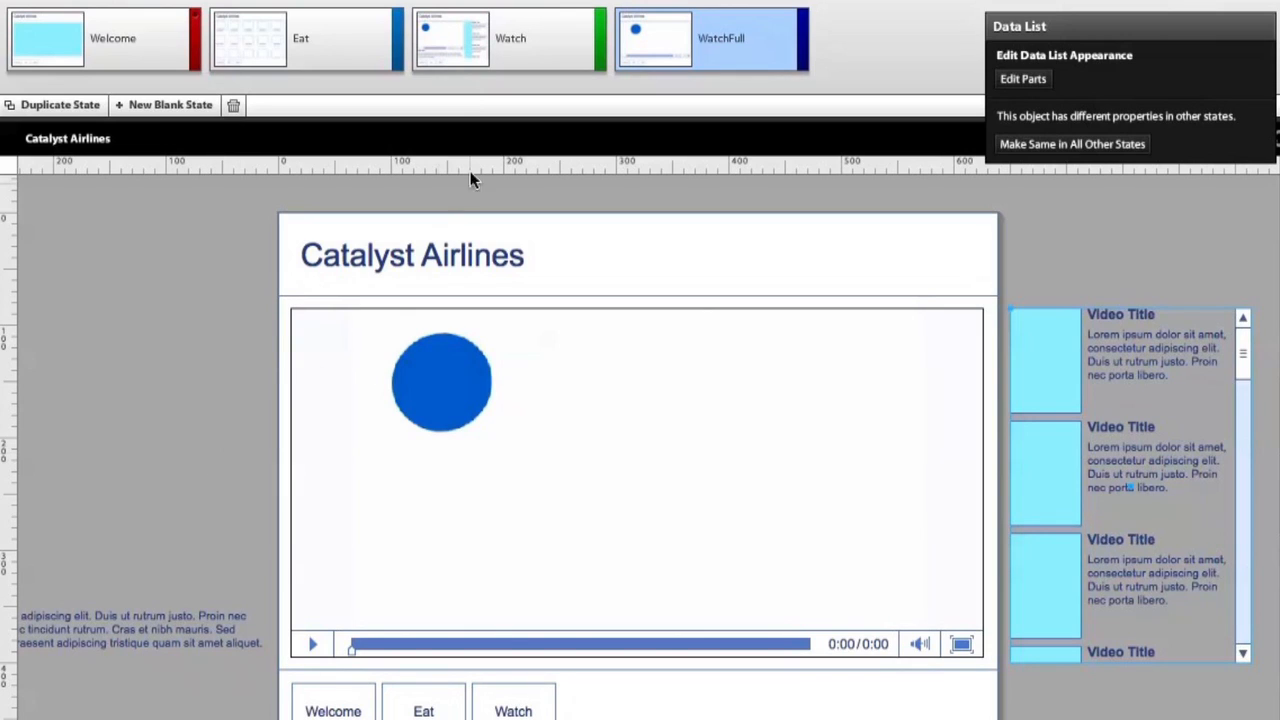
left_click(497, 30)
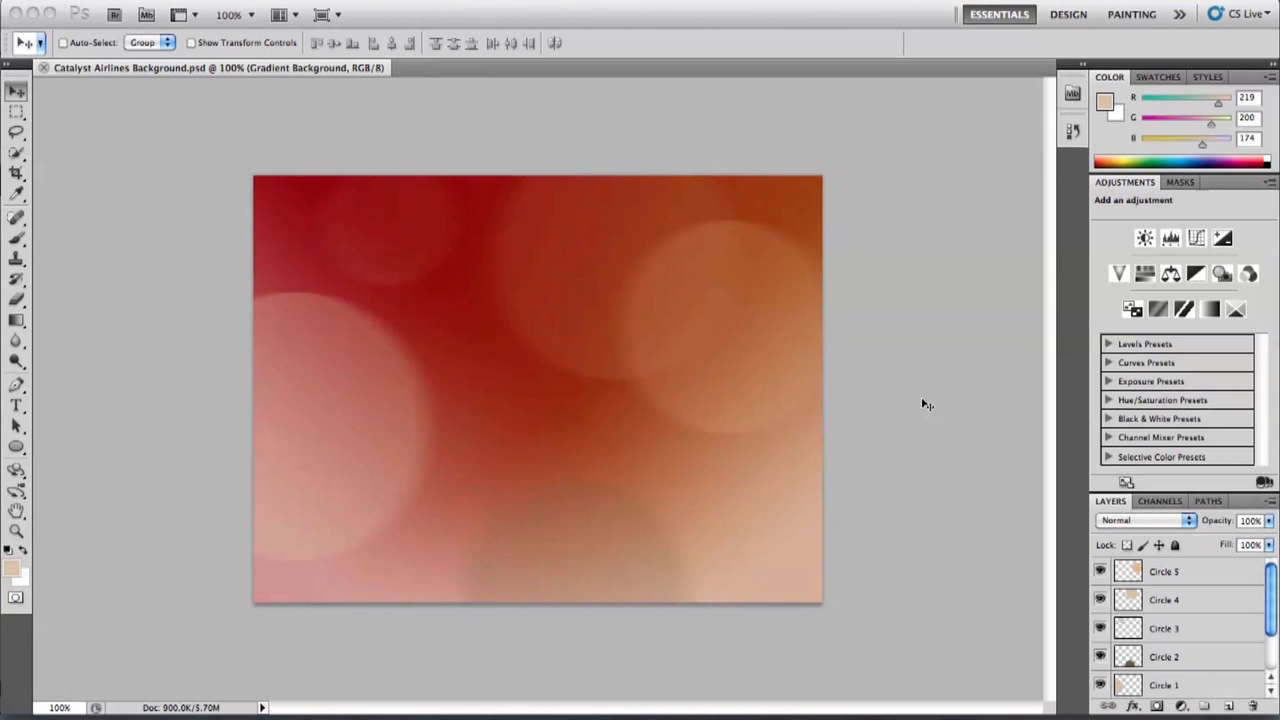
Switch to Flash Catalyst, expand the Background layer and select its Application Background rectangle.
left_click(680, 712)
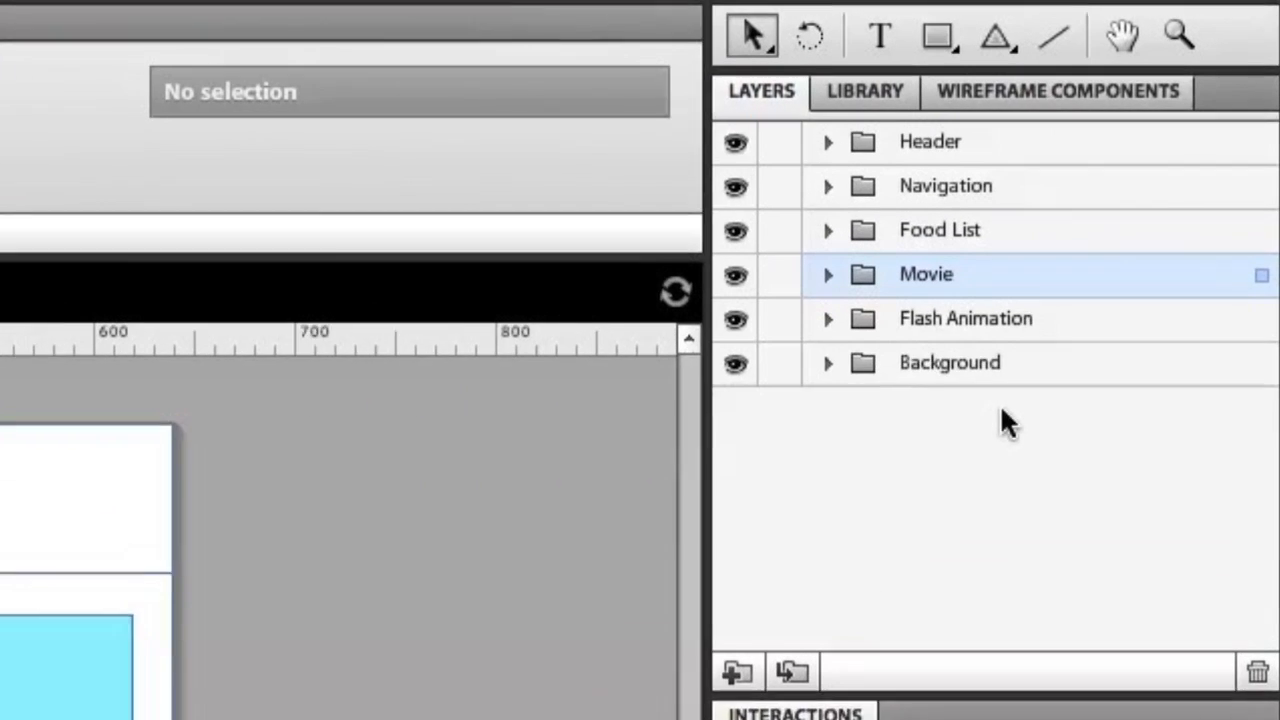
left_click(1145, 216)
left_click(1079, 213)
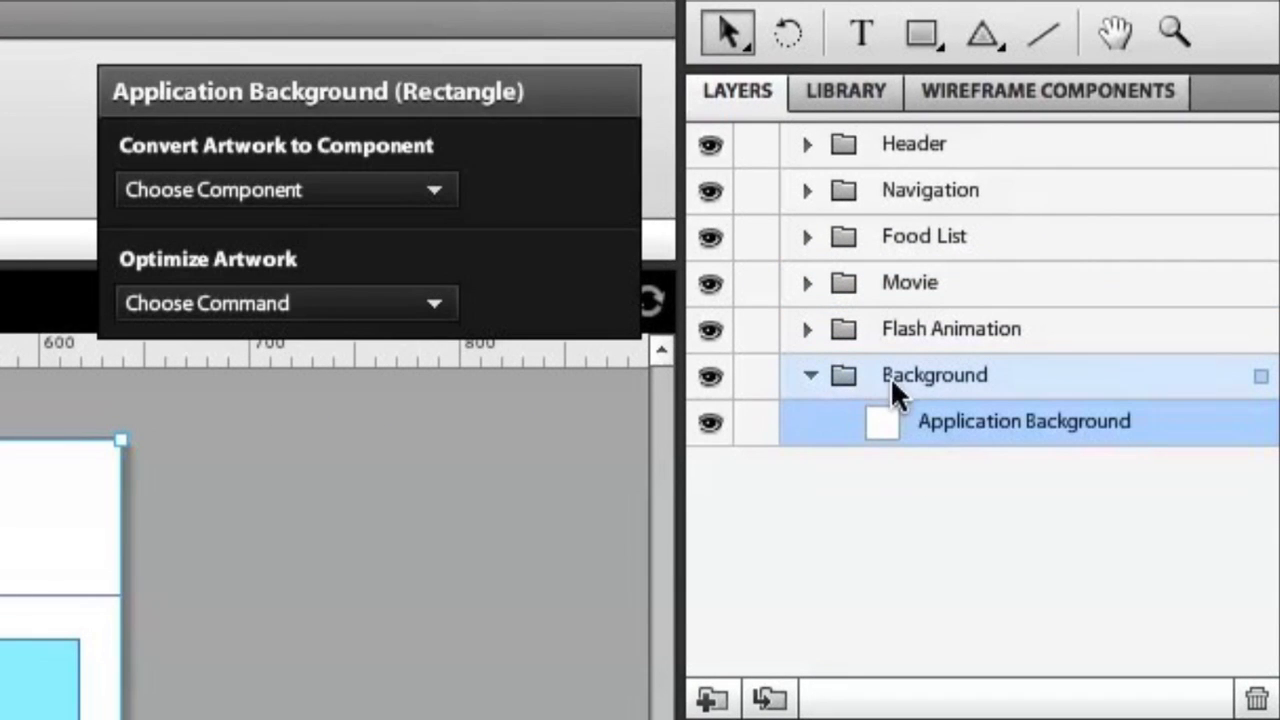
left_click(966, 549)
left_click(943, 421)
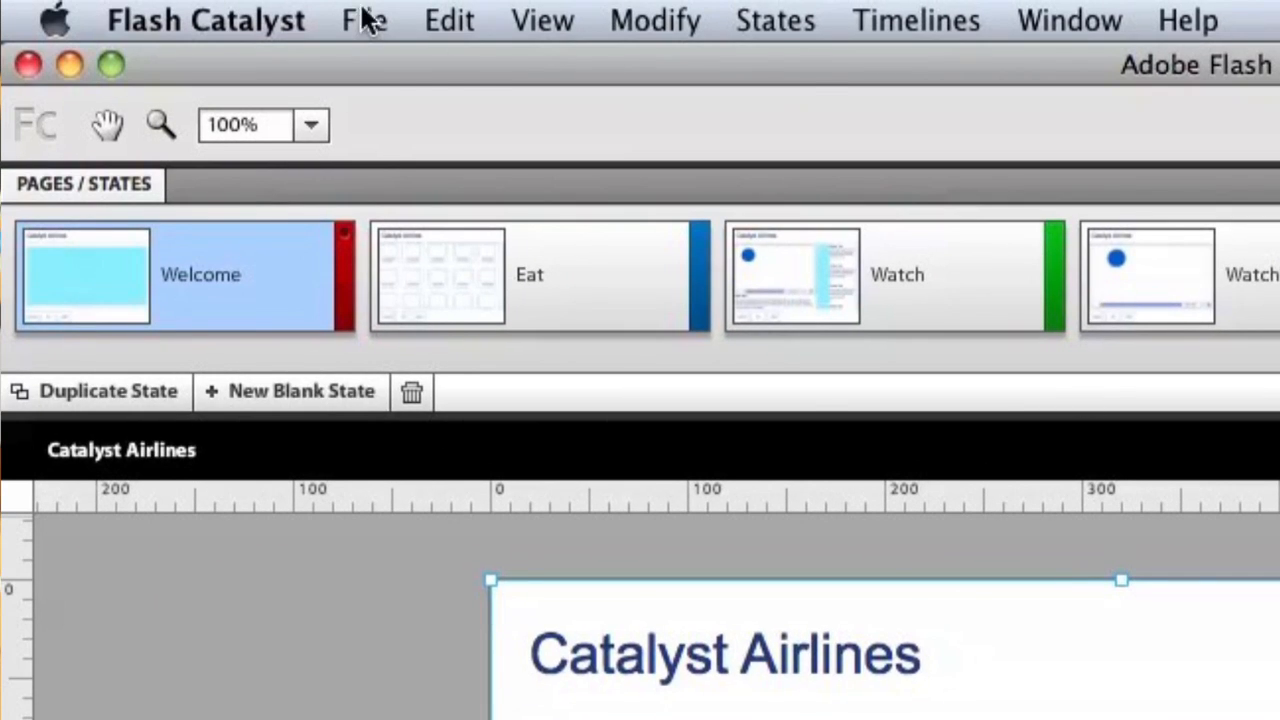
Import the Photoshop file Catalyst Airlines Background.psd with image and text layers kept editable, shape layers cropped and non-visible layers included.
left_click(395, 21)
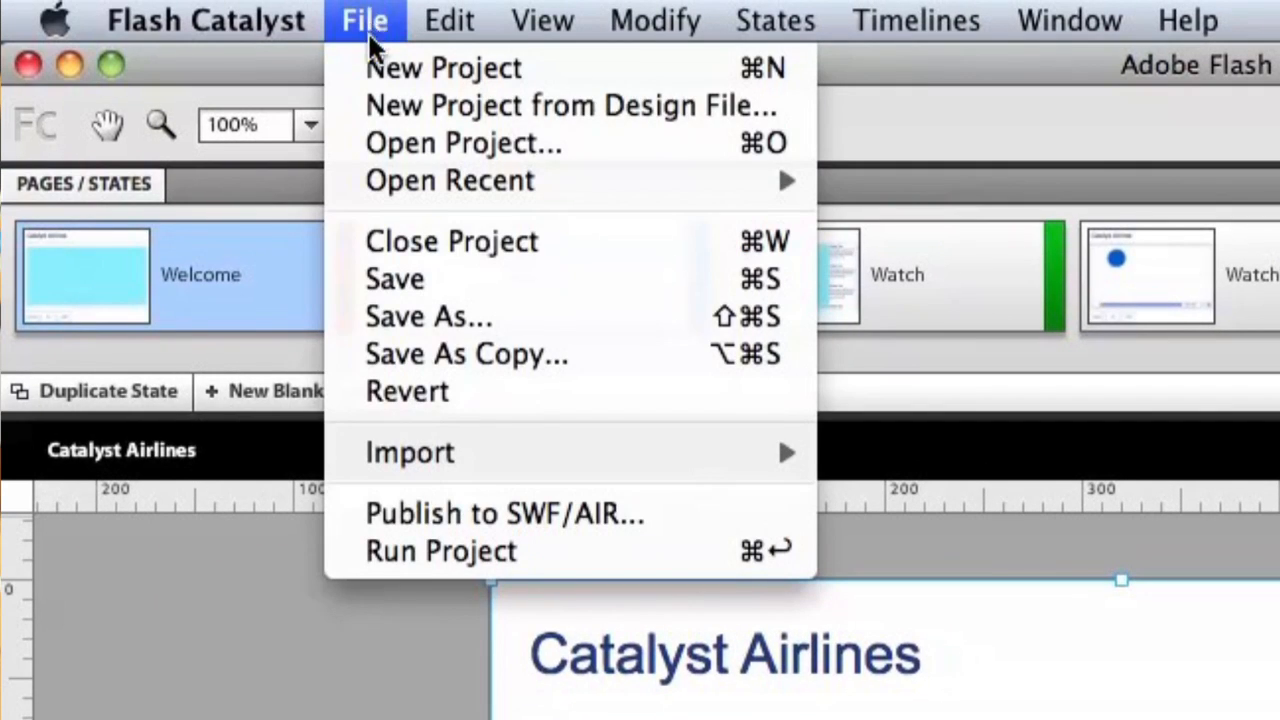
mouse_move(449, 456)
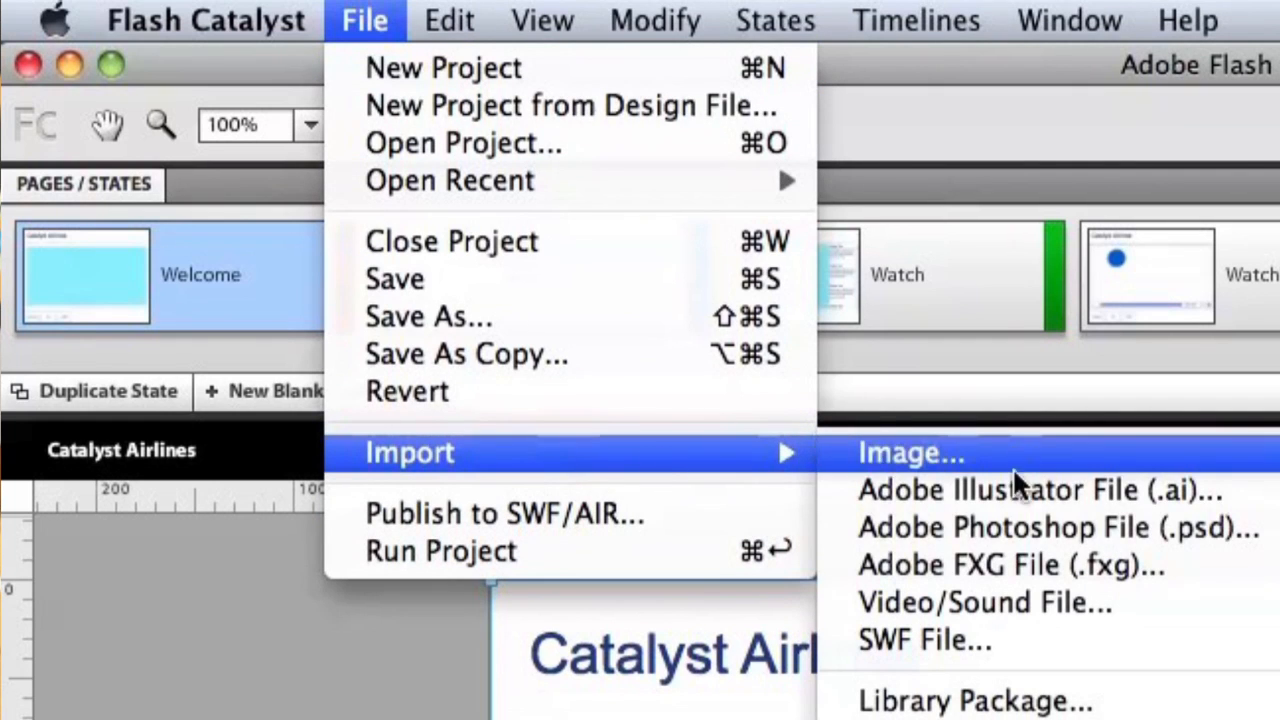
left_click(996, 523)
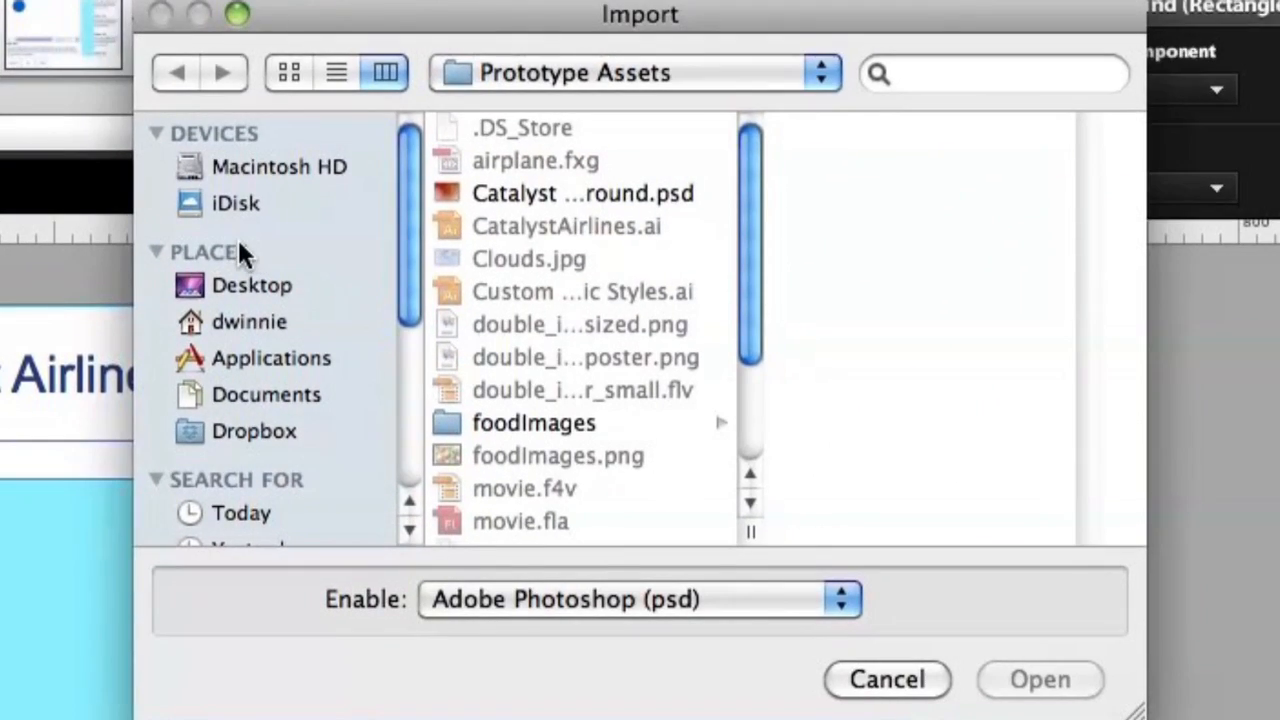
left_click(586, 194)
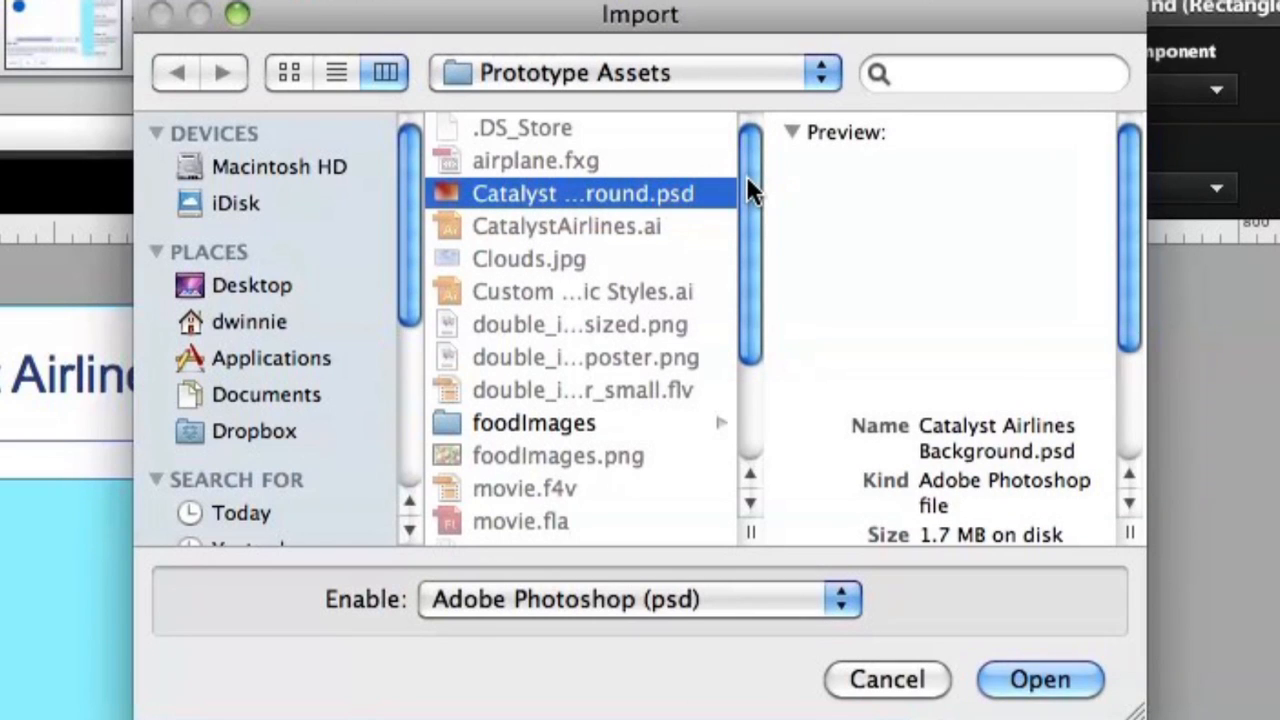
left_click(1049, 677)
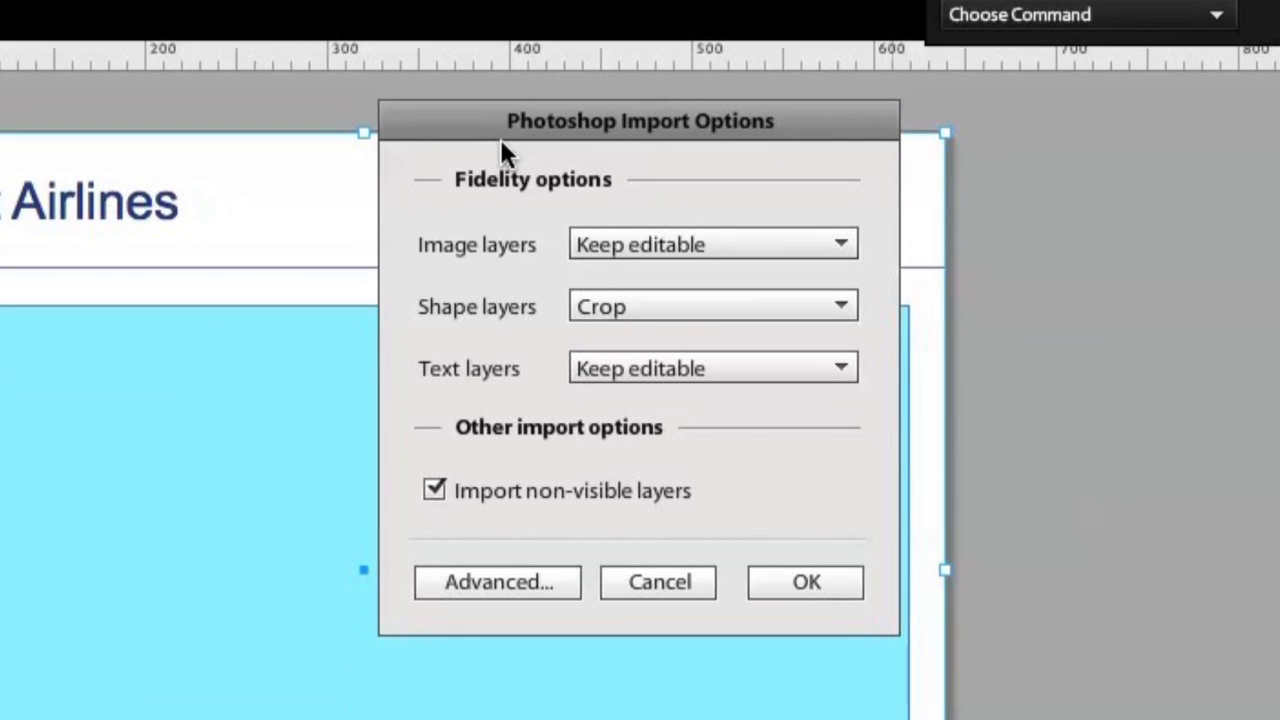
left_click(808, 582)
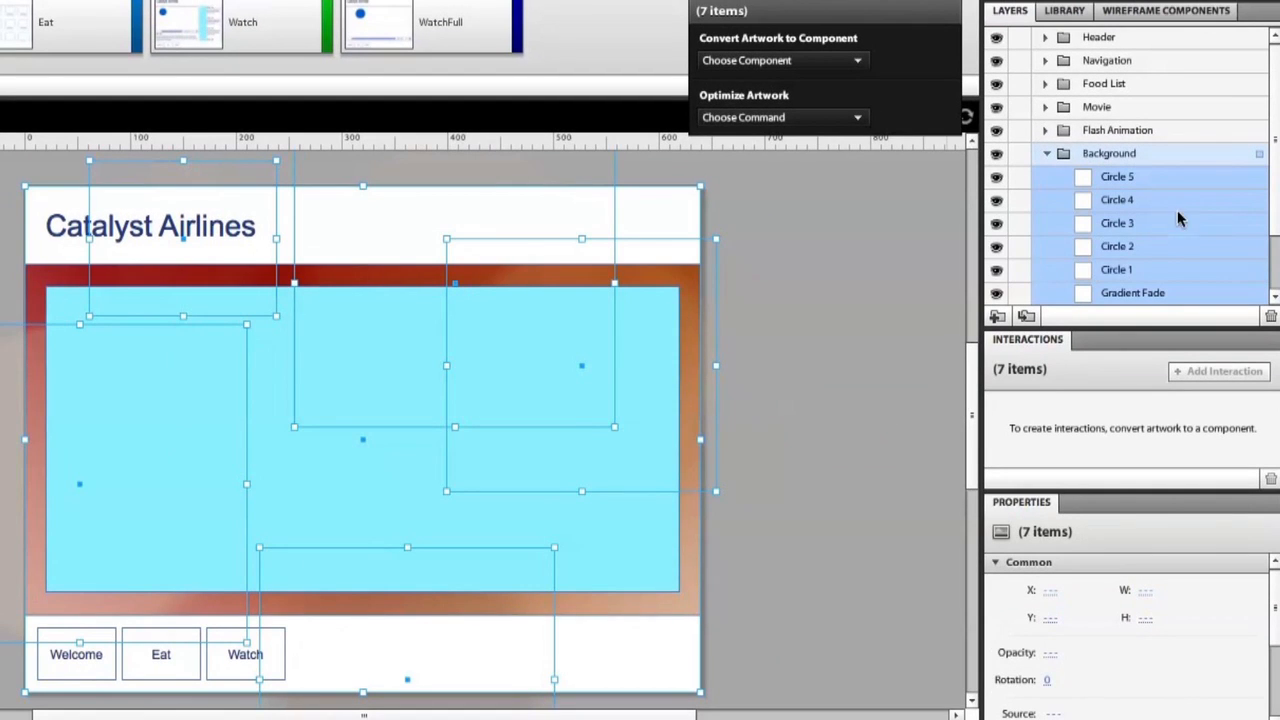
Deselect the imported artwork, expand the Flash Animation layer and hide it.
scroll(1275, 220, "down", 1)
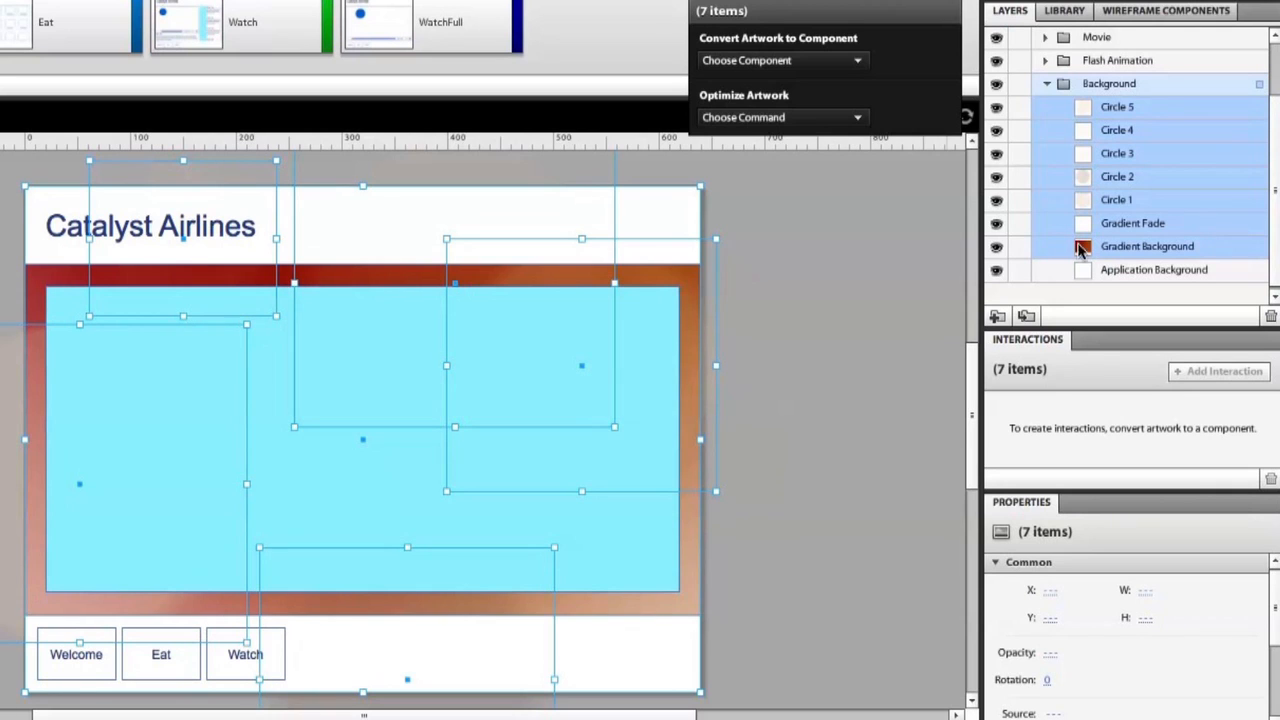
left_click(868, 265)
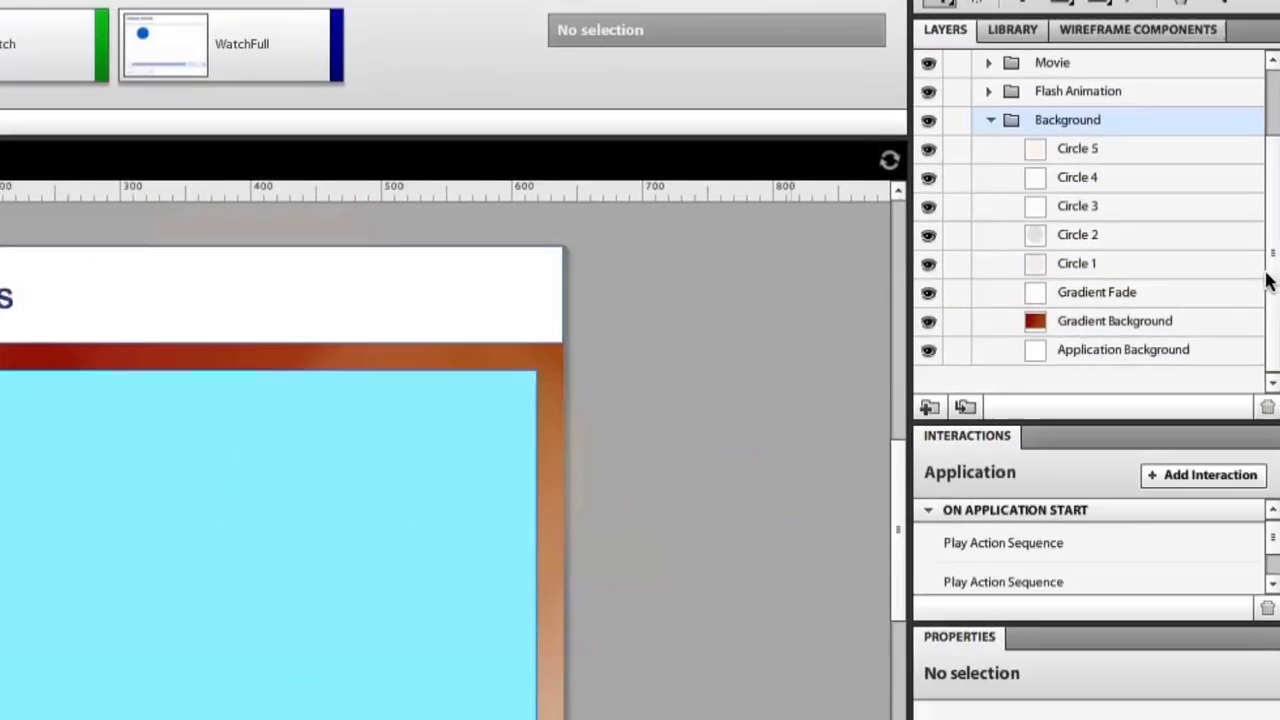
left_click_drag(1270, 212, 1269, 167)
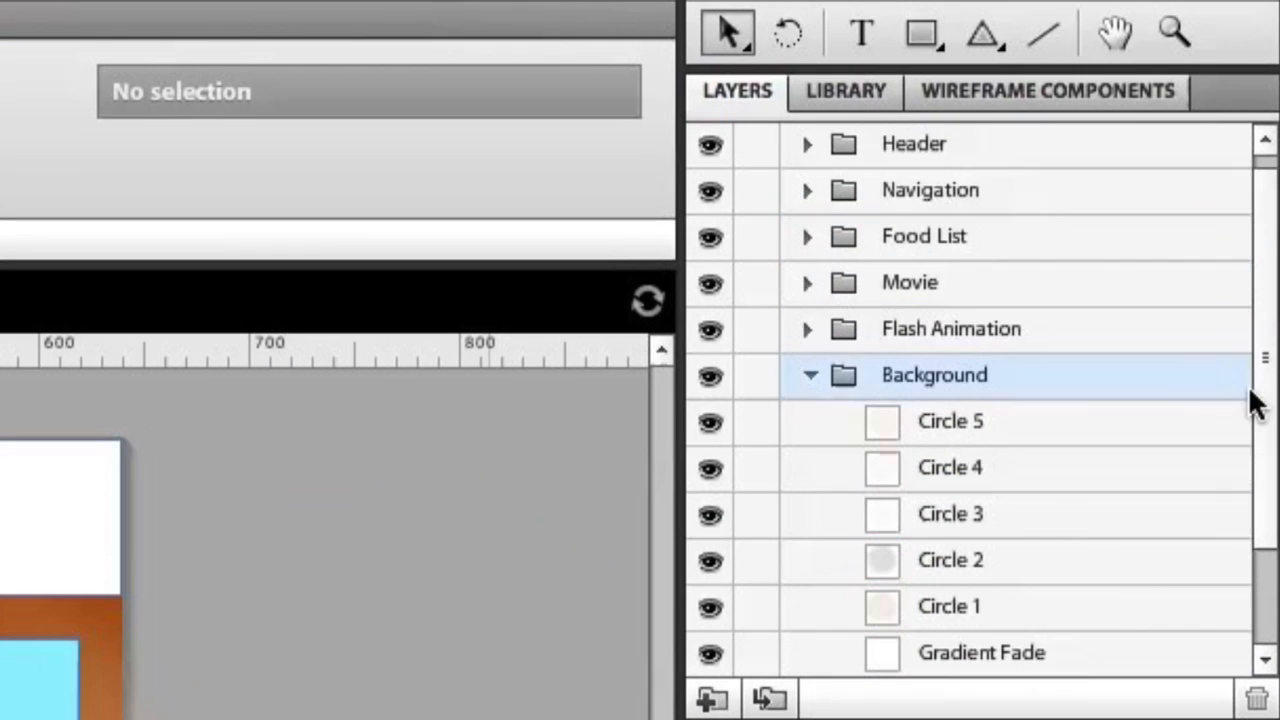
left_click(808, 330)
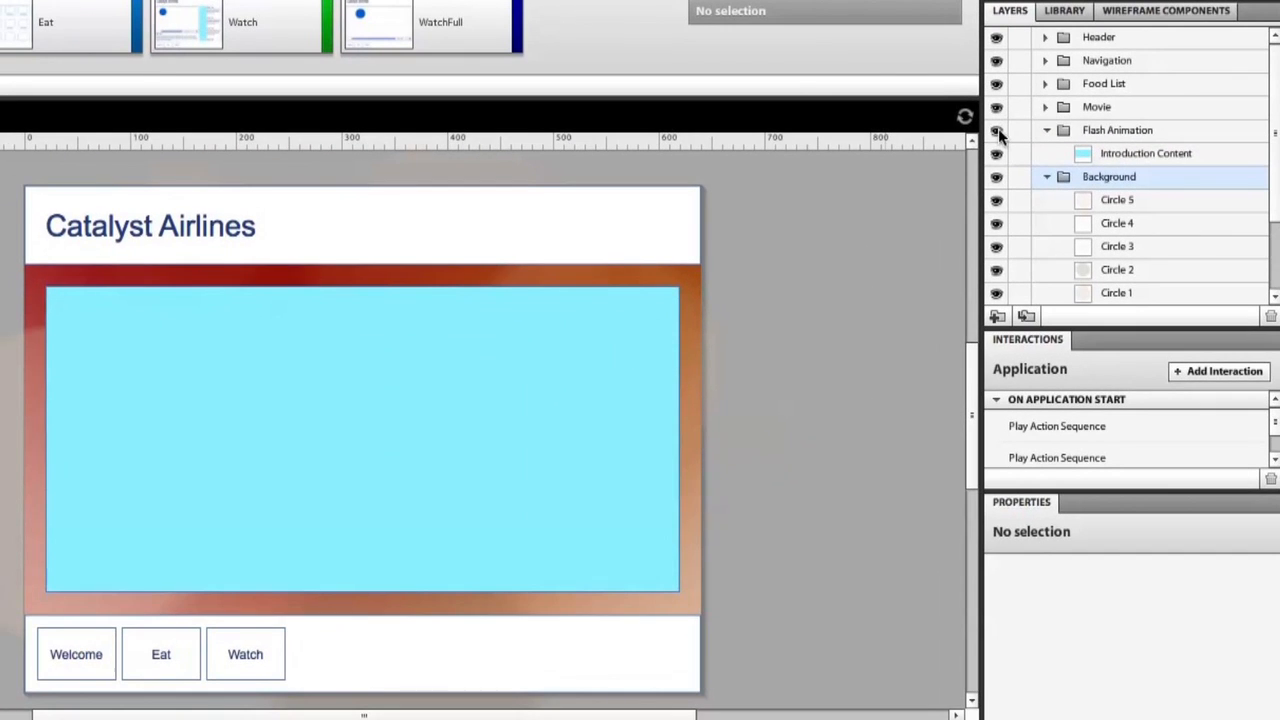
left_click(710, 375)
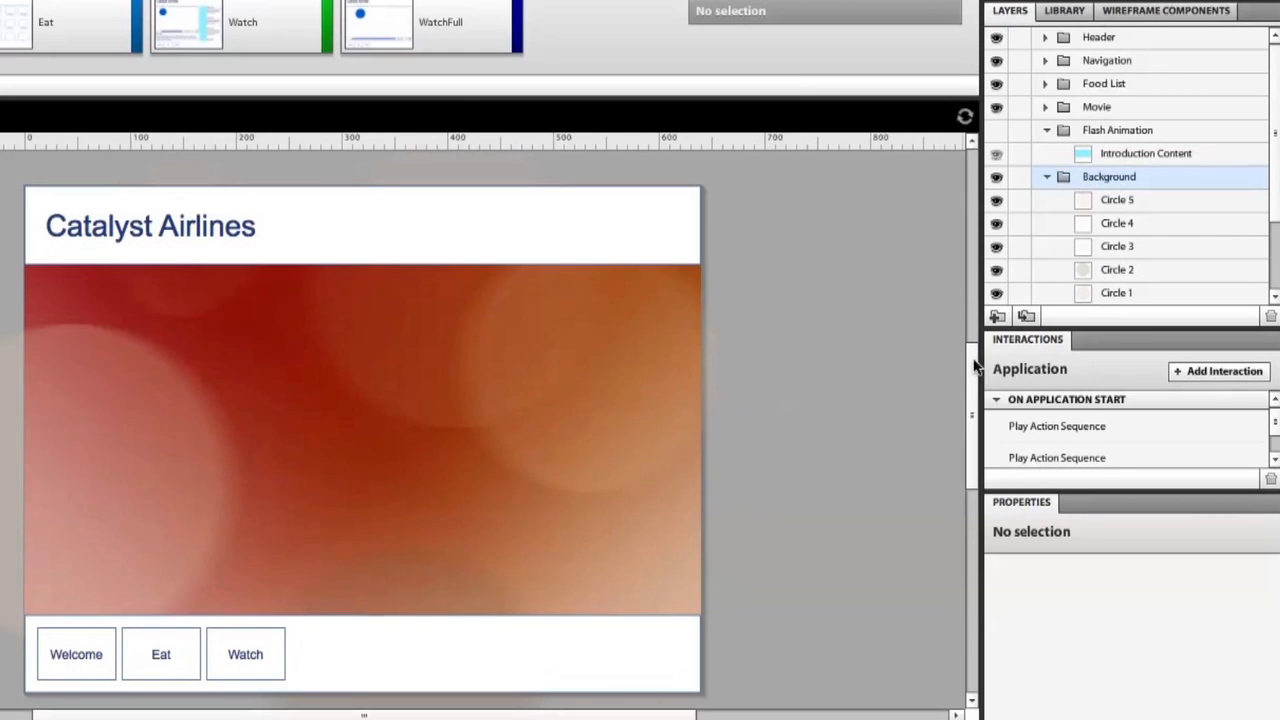
Select the imported circle images on the artboard one after another to check them as separate objects.
scroll(967, 375, "up", 1)
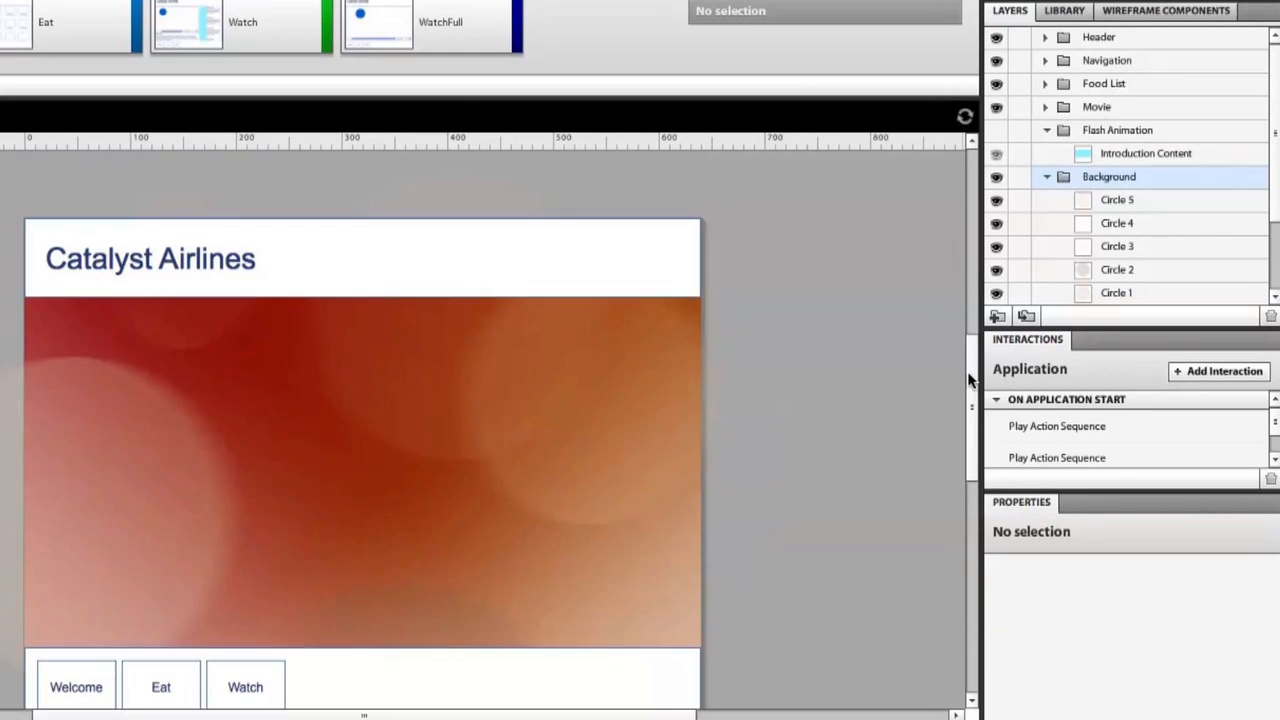
scroll(967, 375, "down", 1)
left_click(595, 356)
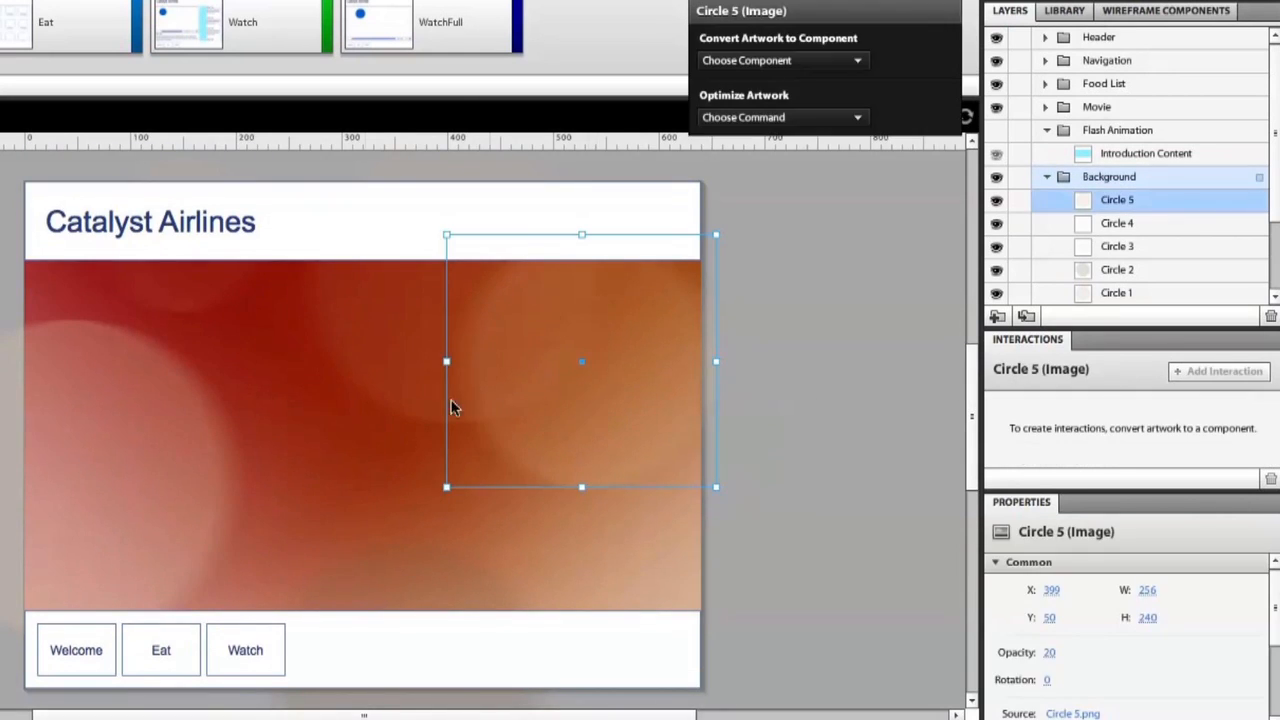
left_click(359, 302)
left_click(175, 302)
left_click(94, 465)
left_click(418, 589)
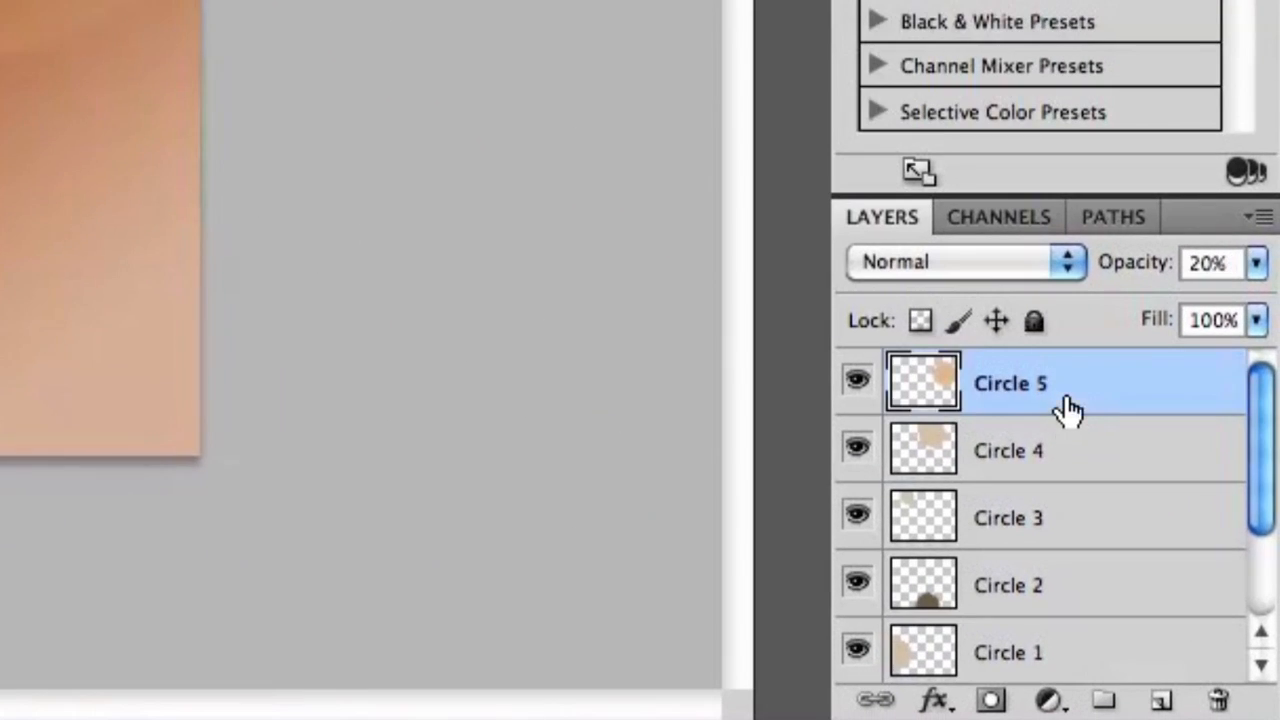
Switch to Photoshop and go through the circle layers one by one to compare their opacity.
left_click(1180, 603)
left_click(1074, 537)
left_click(1090, 603)
left_click(1068, 668)
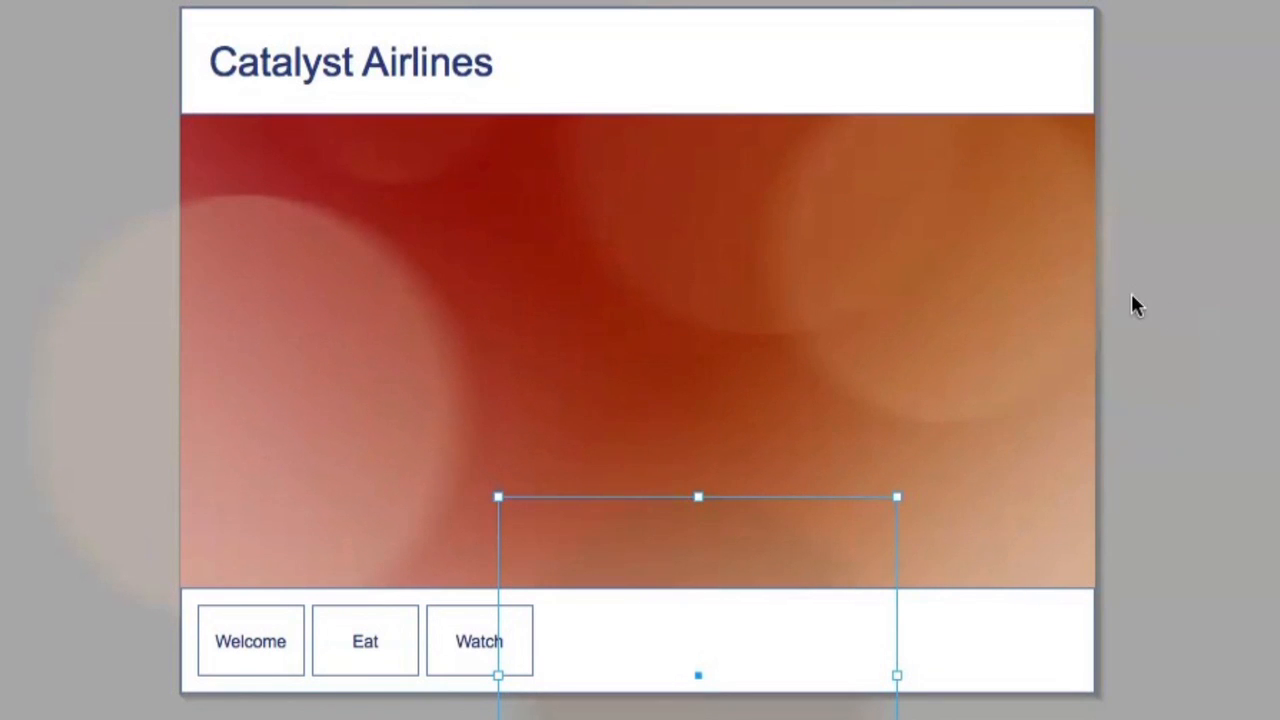
Return to Flash Catalyst and send the white header background rectangle to Adobe Illustrator CS5 for editing.
left_click(1057, 63)
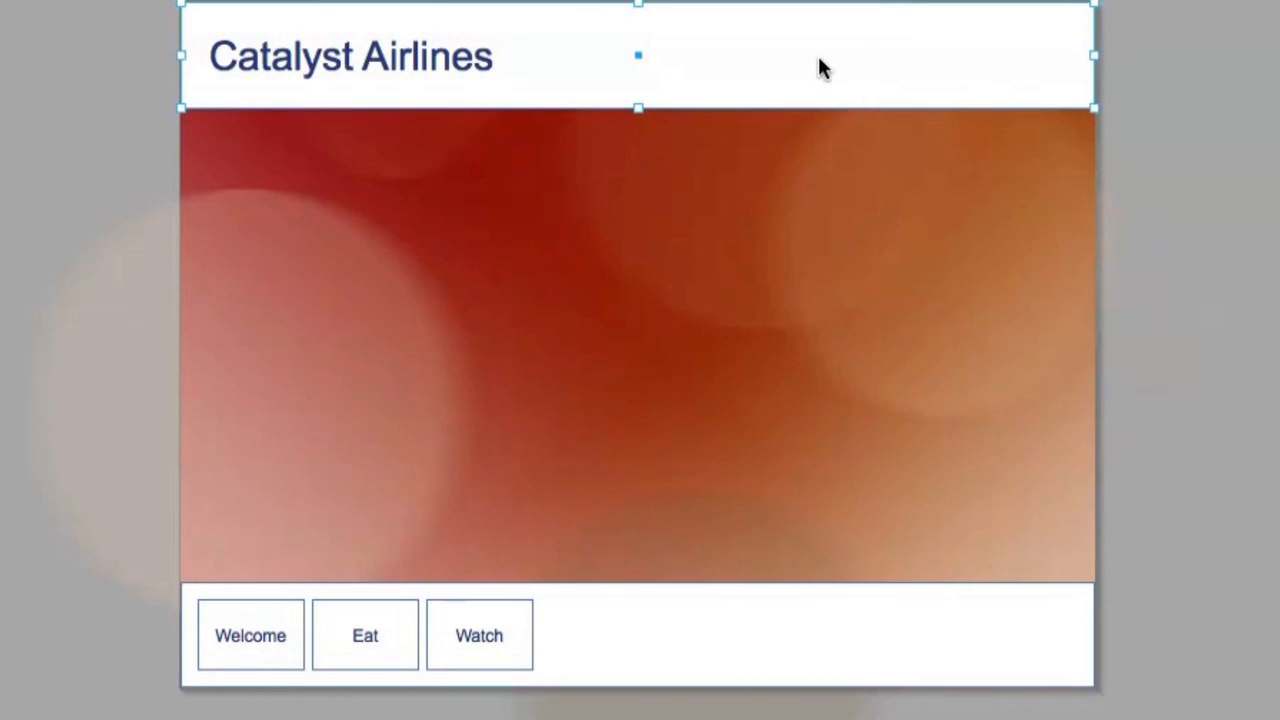
right_click(818, 66)
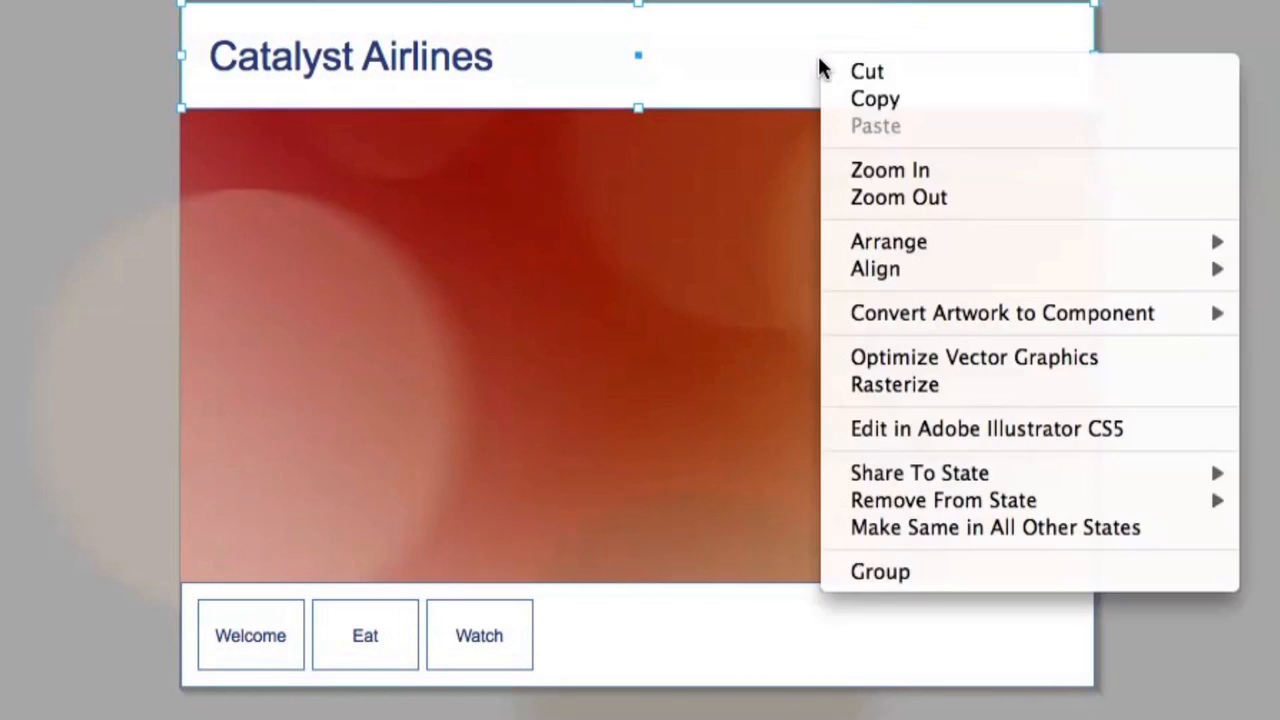
left_click(888, 429)
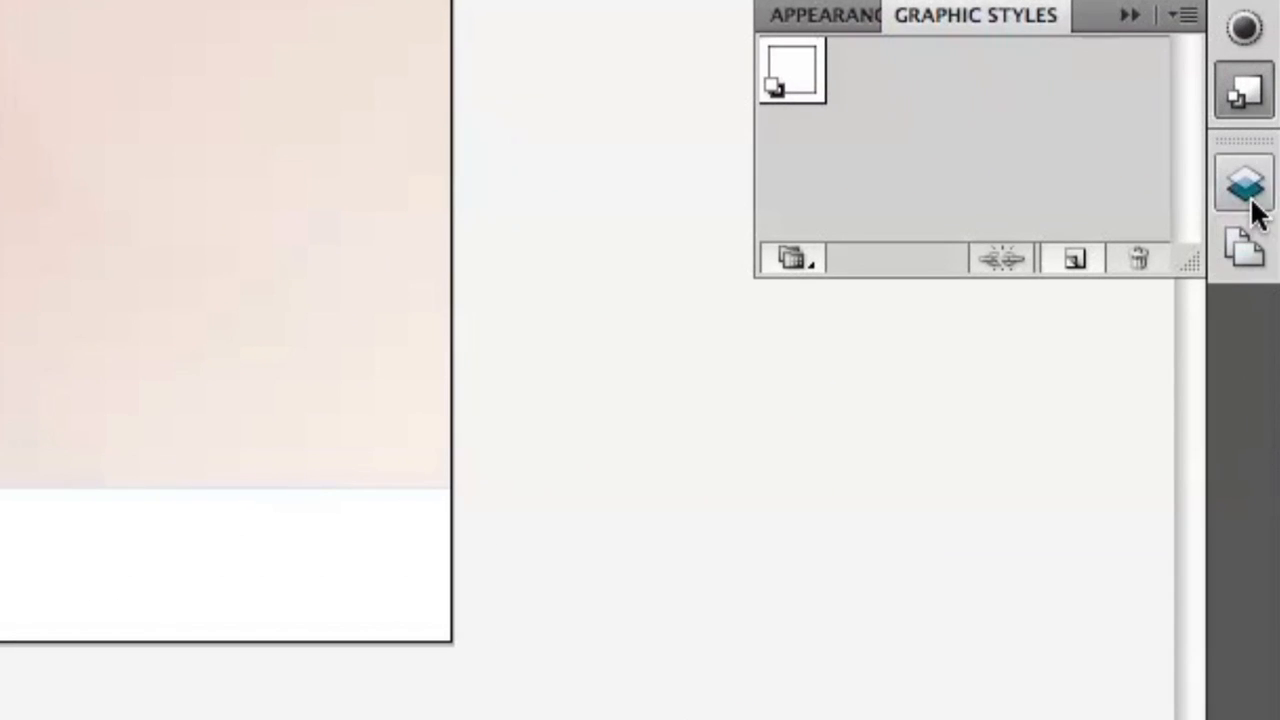
Show the layer list enlarged and widened, with Selected content and Background (not editable) expanded and Header Background selected.
left_click(1264, 408)
left_click(1248, 190)
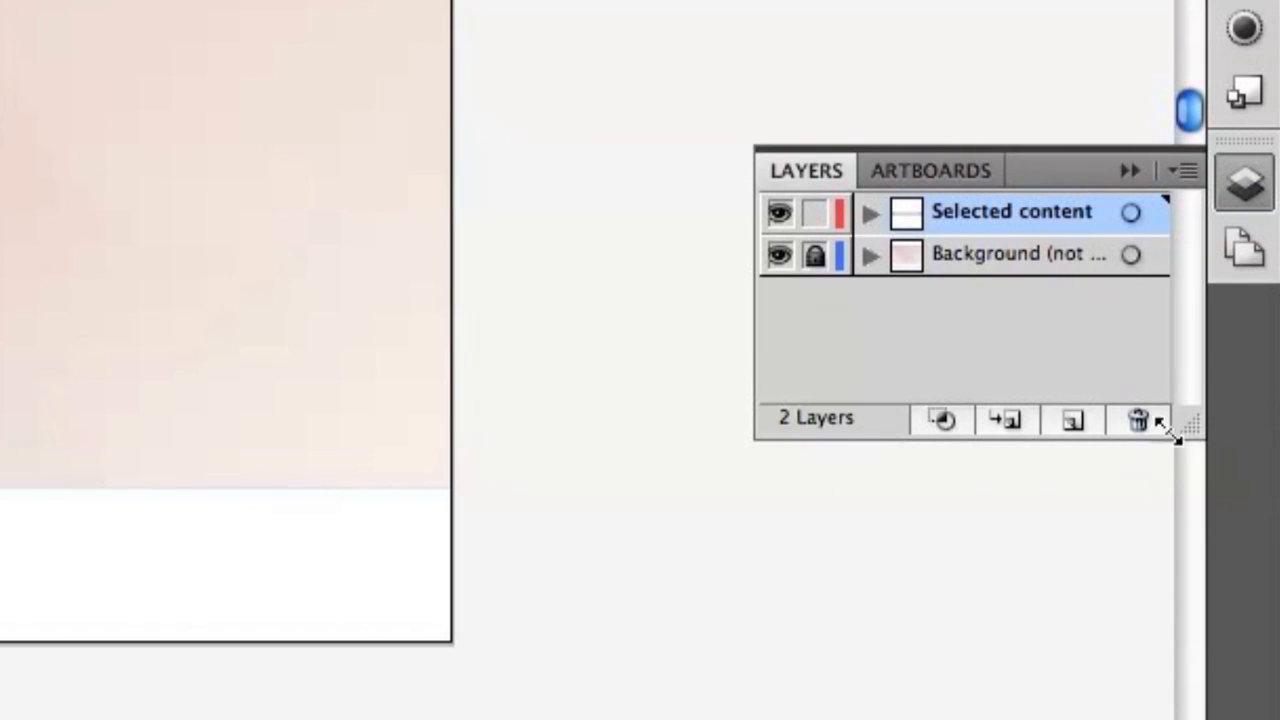
left_click_drag(1180, 418, 1186, 706)
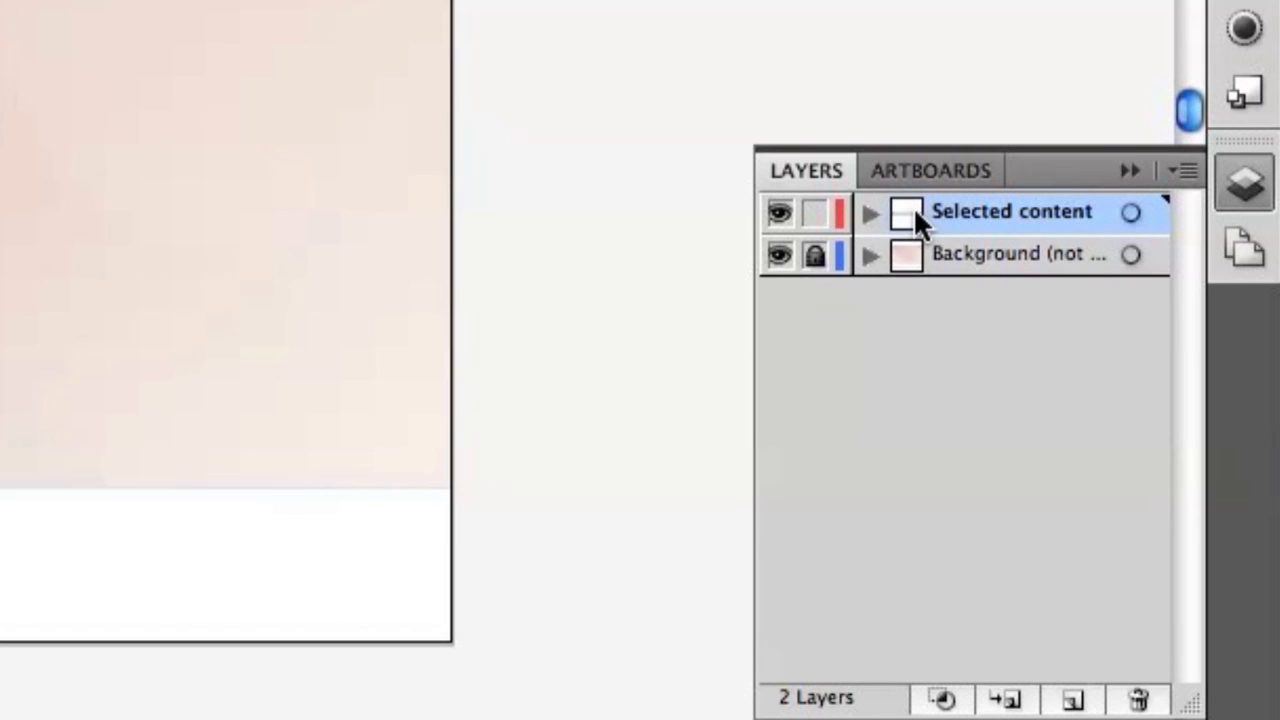
left_click(869, 257)
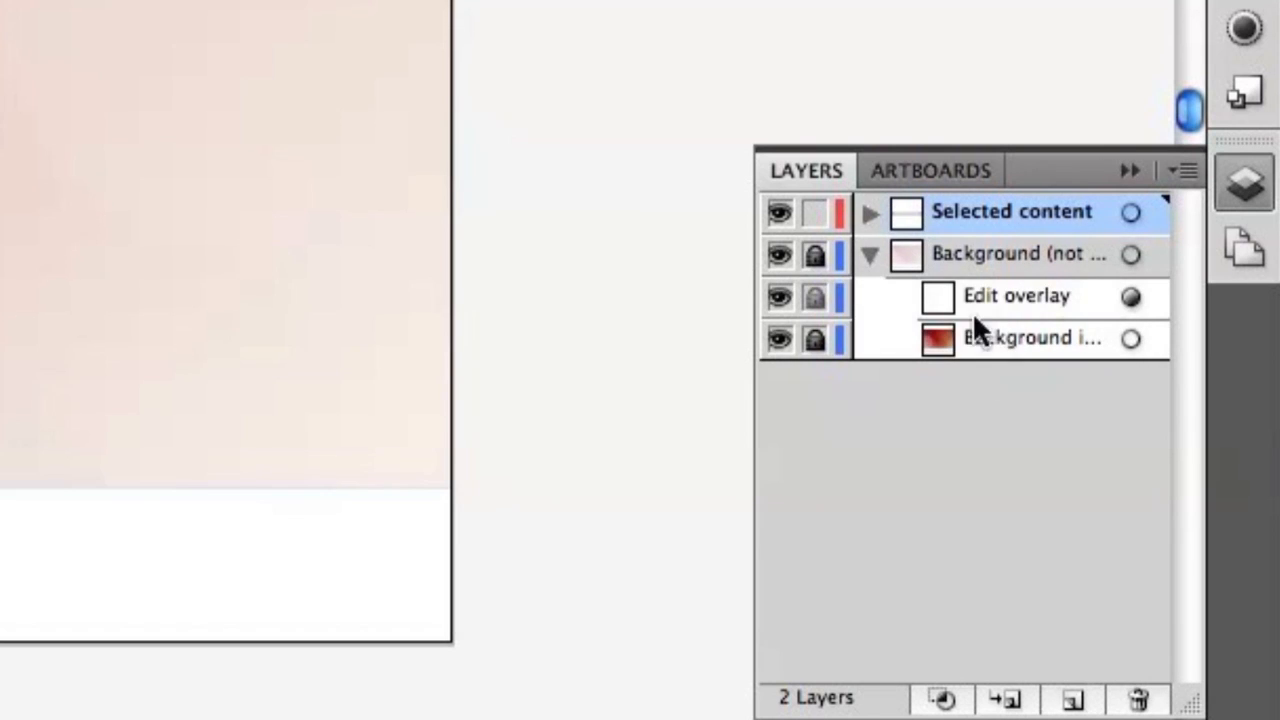
left_click(869, 213)
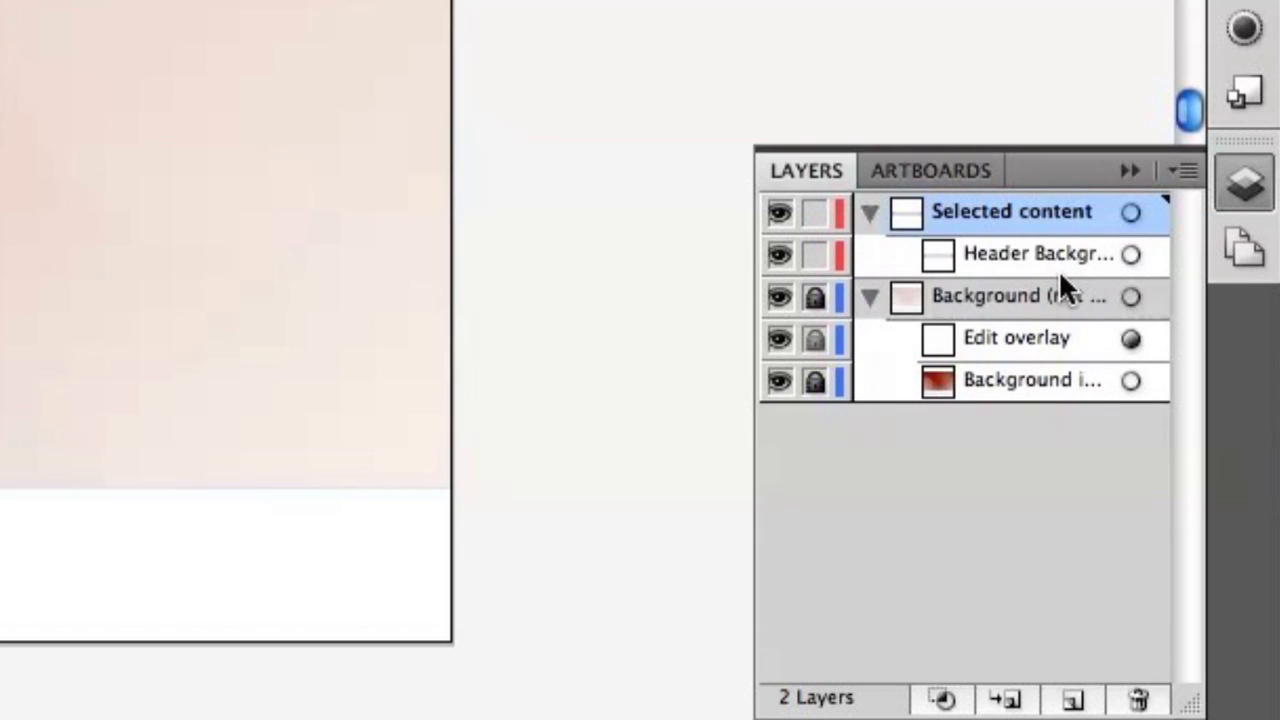
left_click(1027, 253)
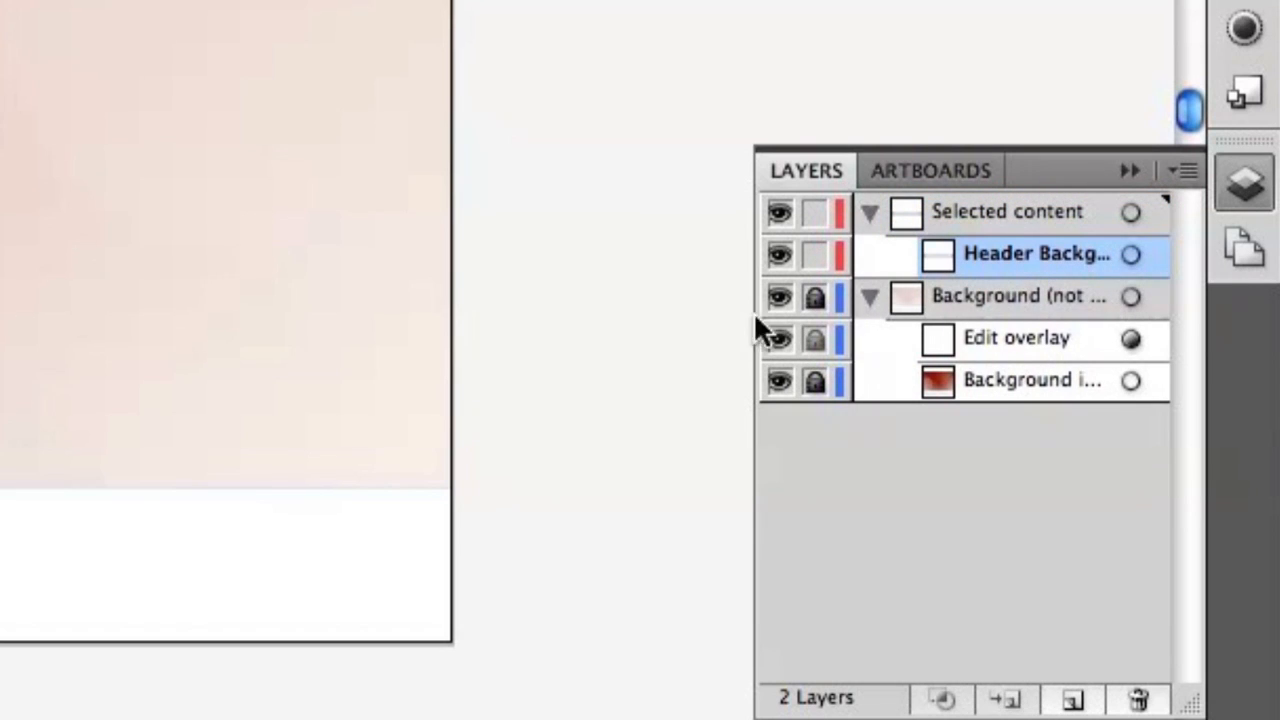
left_click_drag(755, 318, 568, 330)
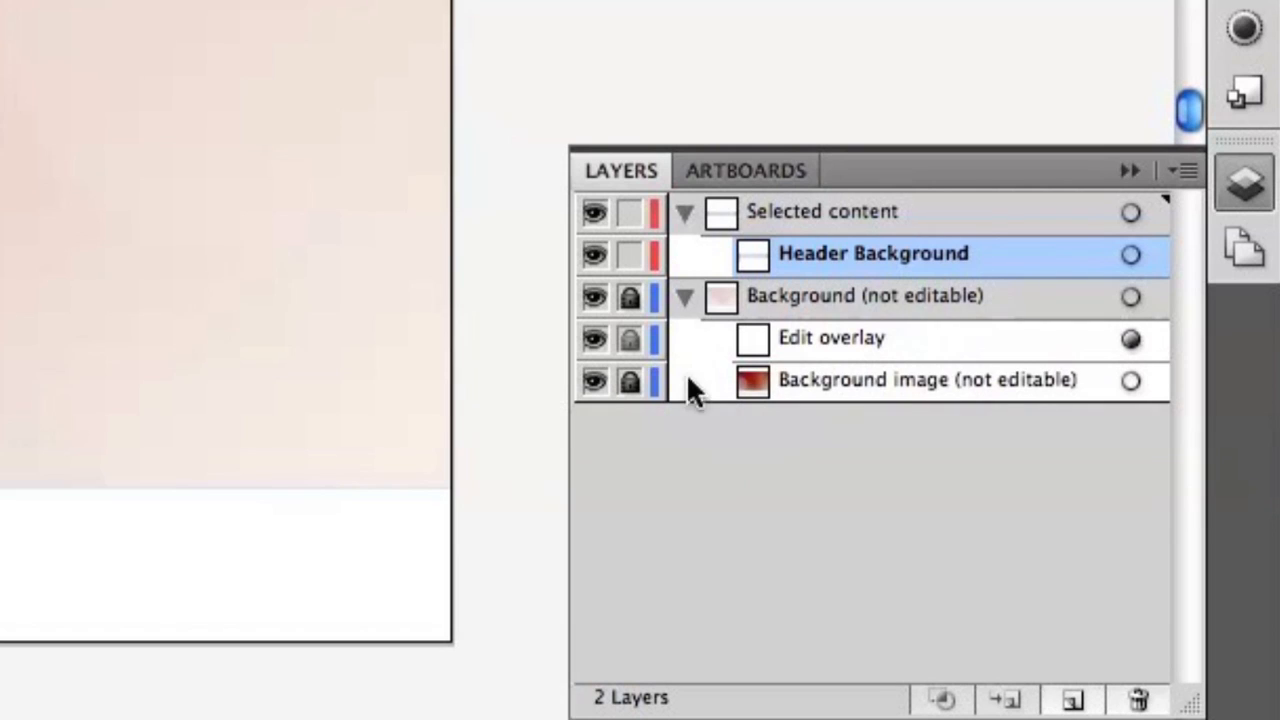
Unlock the Background (not editable) layer, hide its Edit overlay and lock the layer again.
left_click(629, 298)
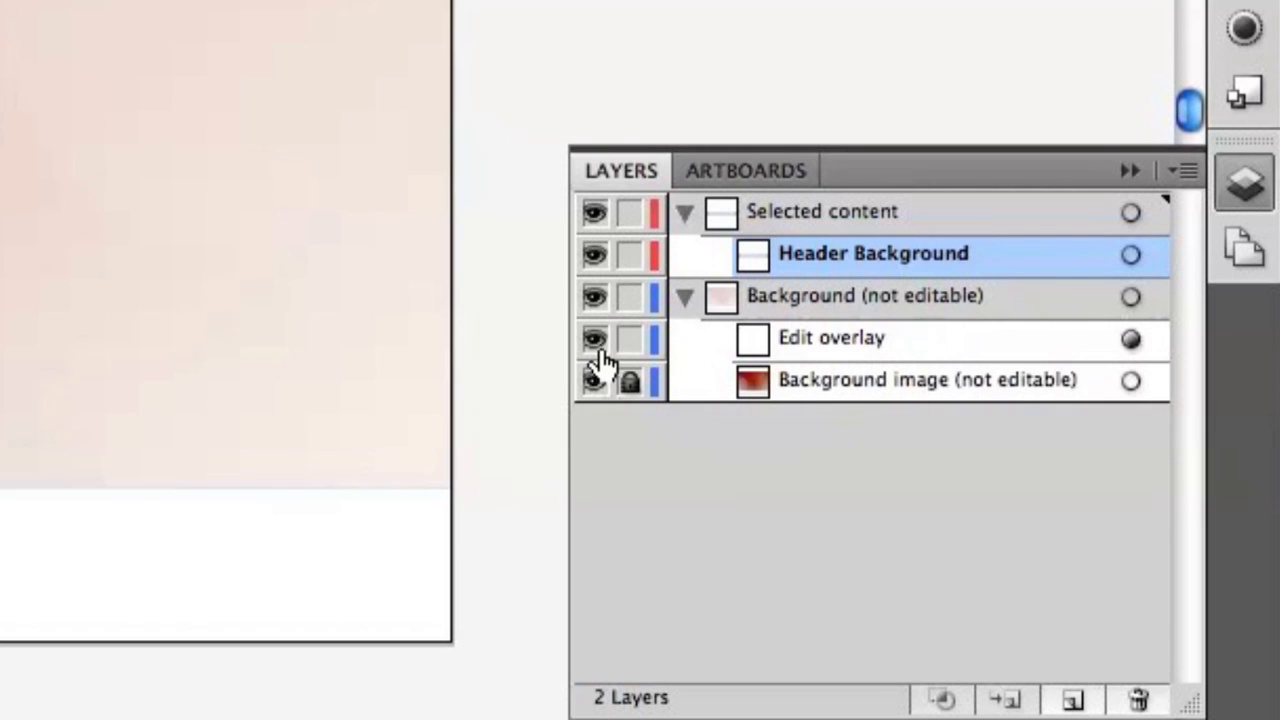
left_click(594, 339)
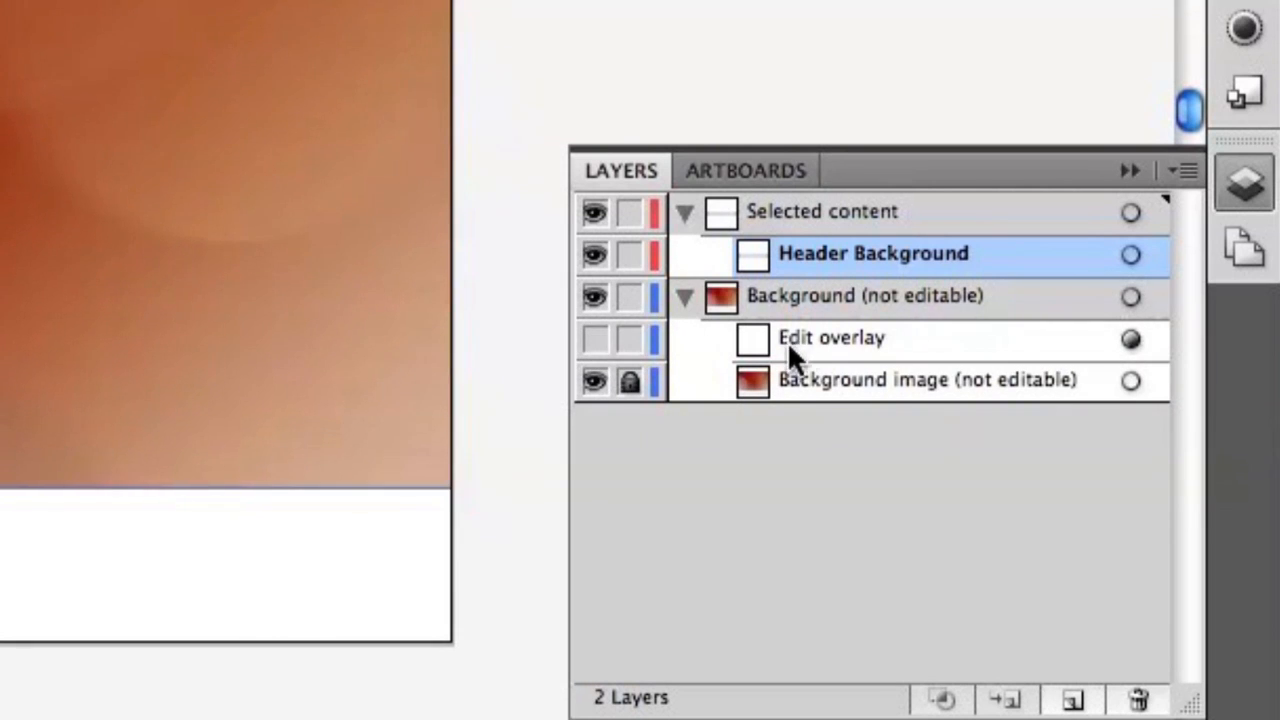
left_click(627, 298)
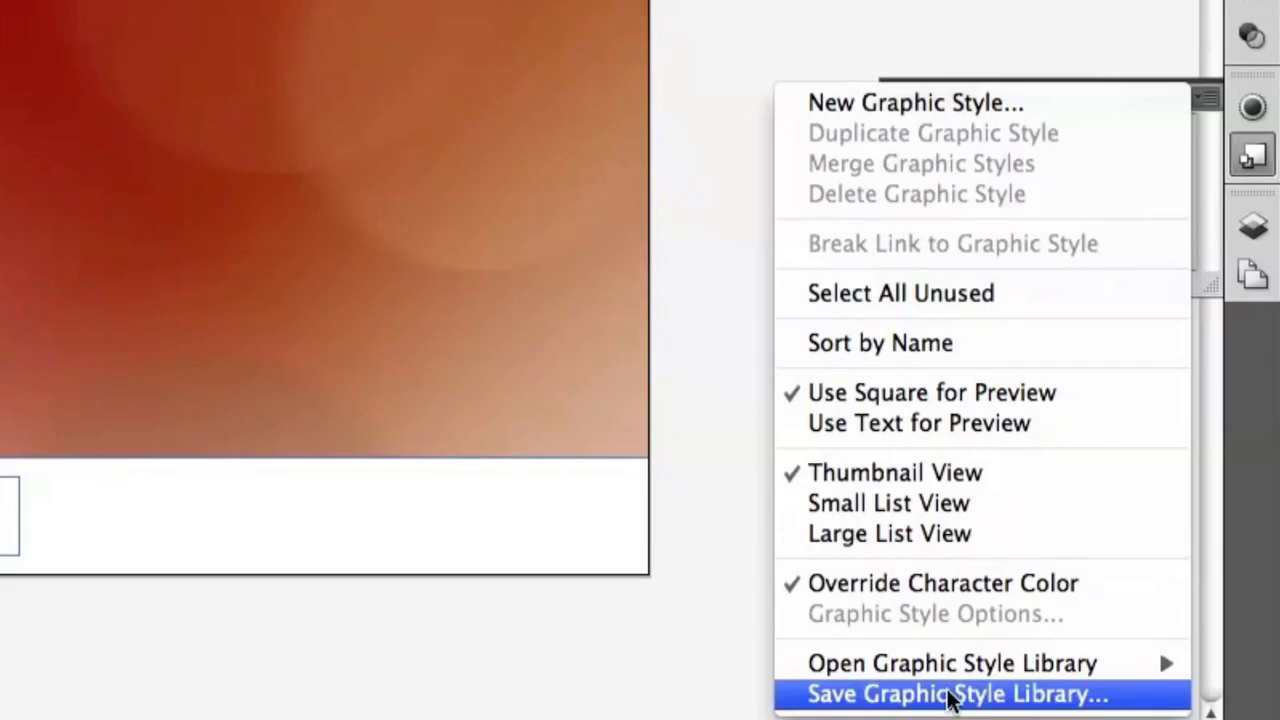
Open the Custom Graphic Styles library.
mouse_move(870, 664)
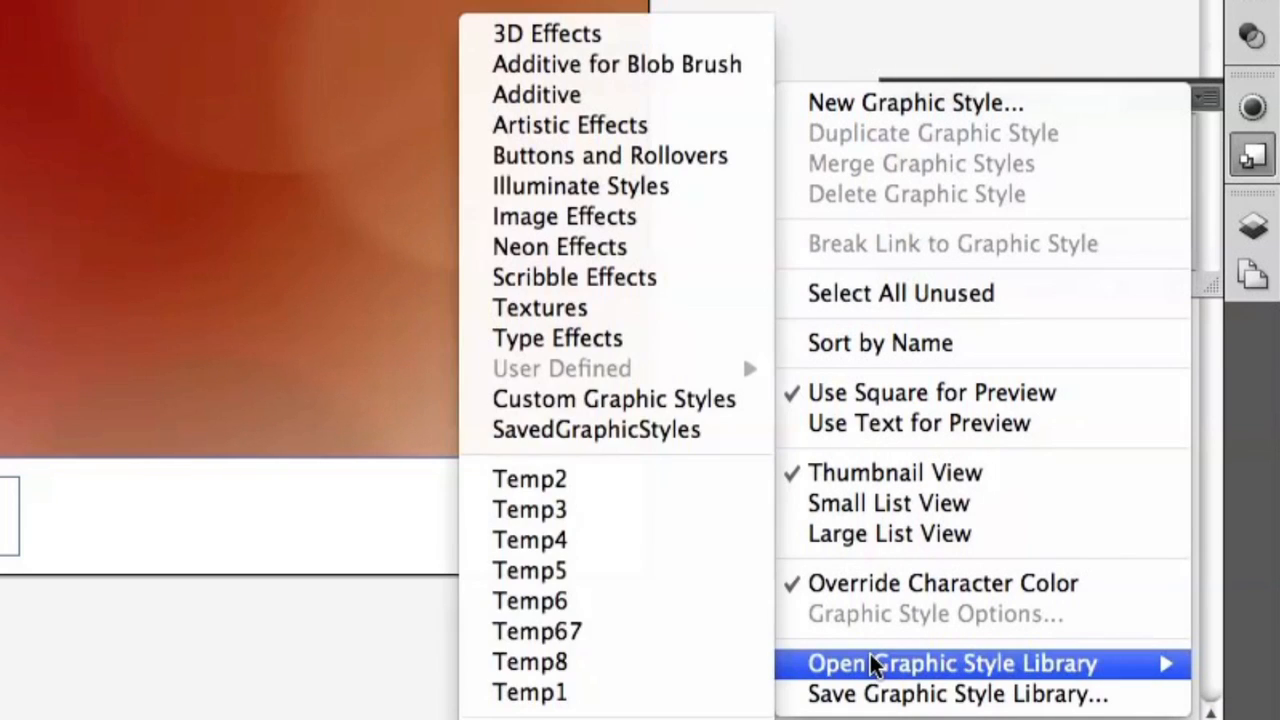
left_click(557, 402)
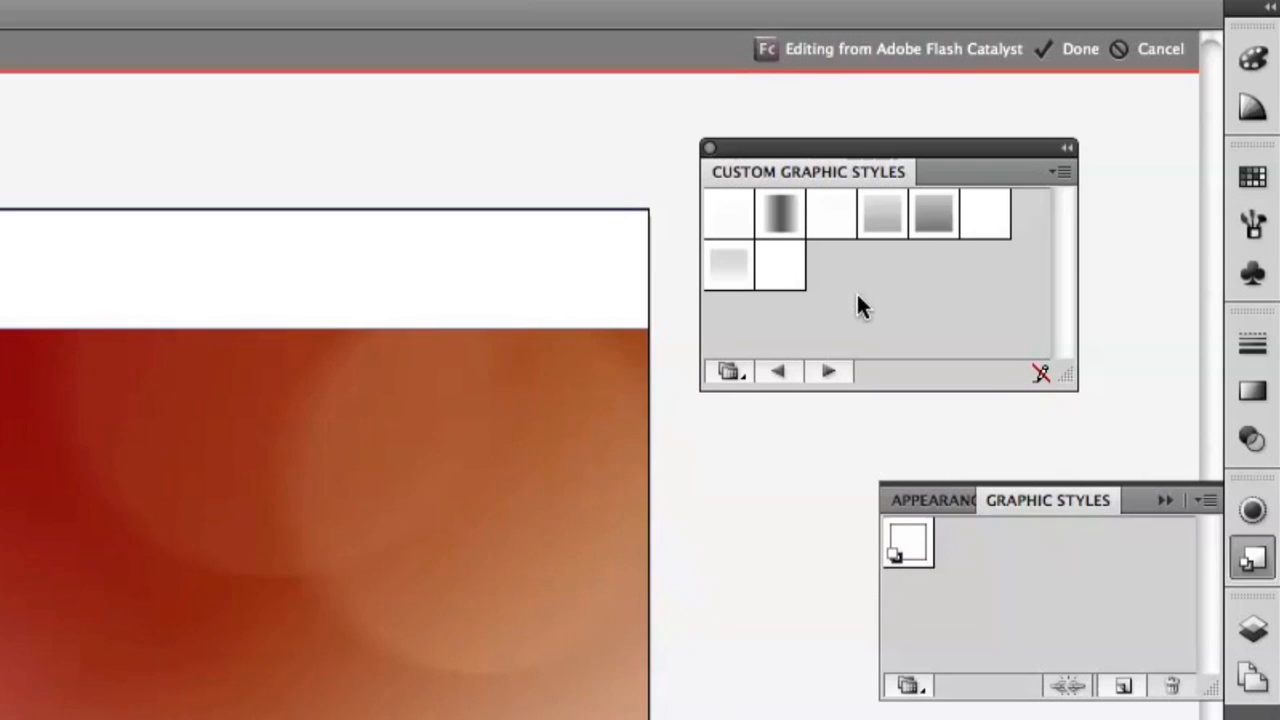
Apply the first custom graphic style to the white header rectangle and zoom in on the header's title.
left_click(477, 290)
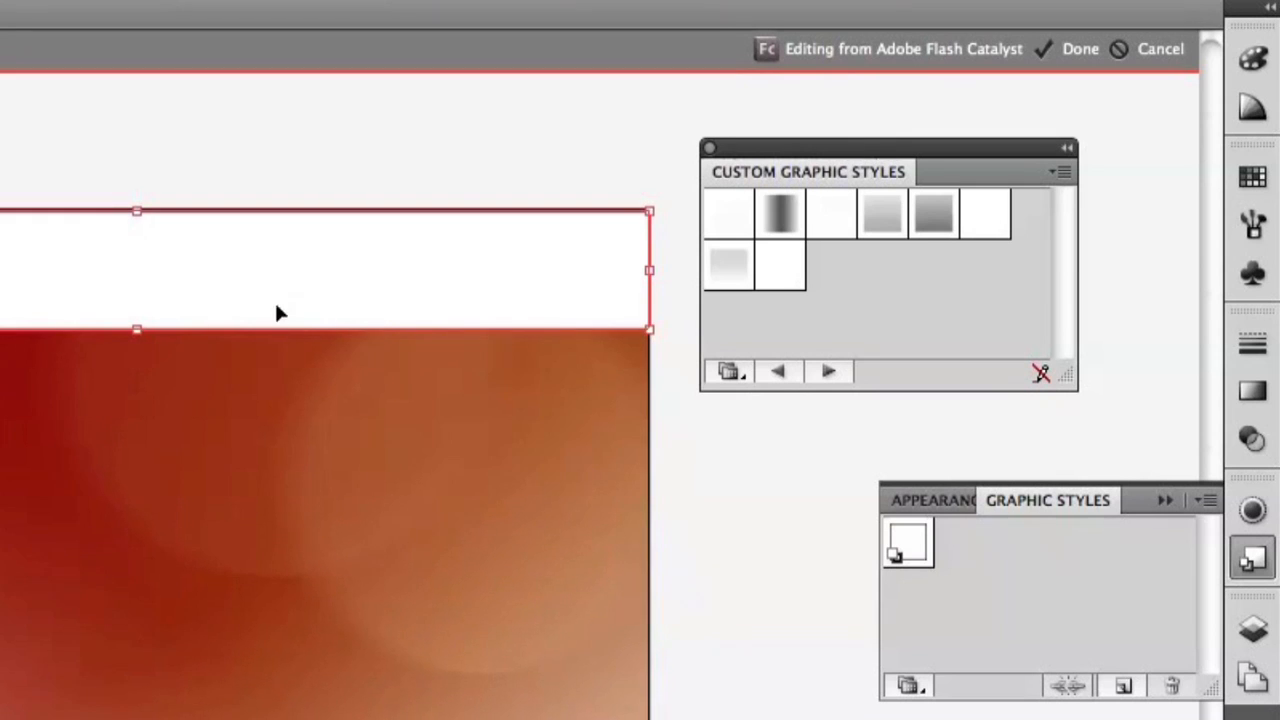
left_click(725, 220)
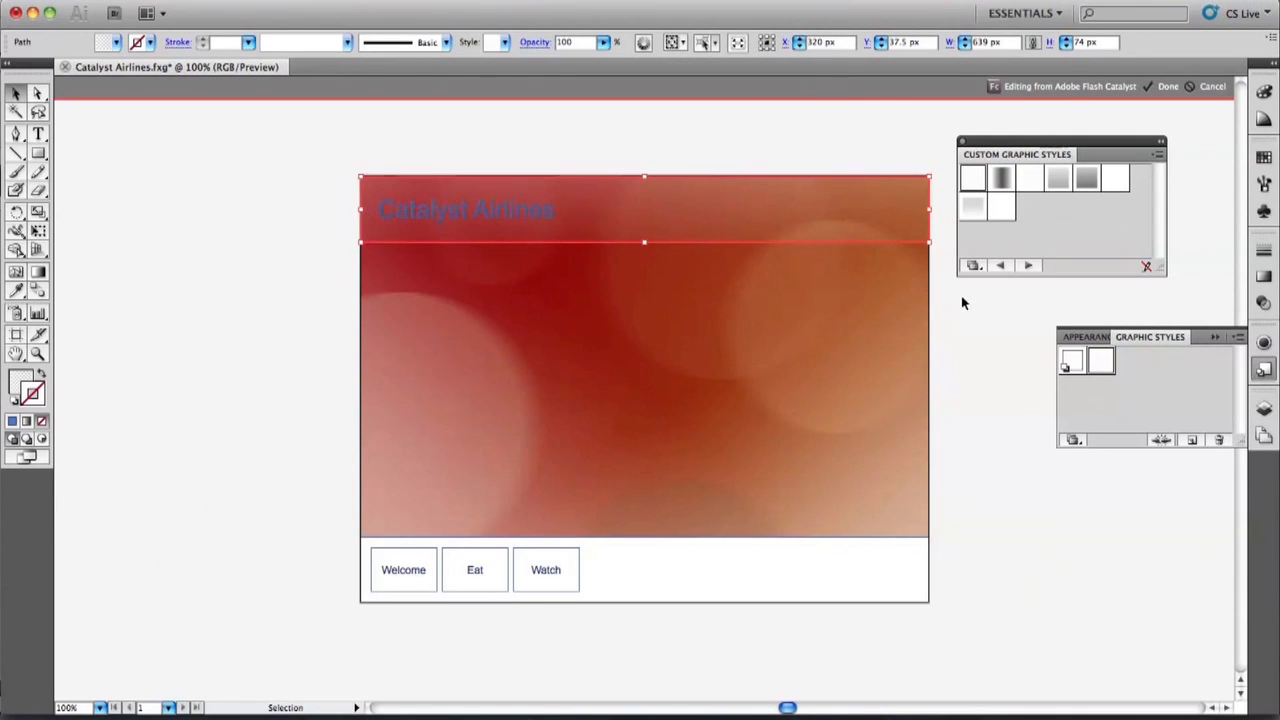
left_click(38, 353)
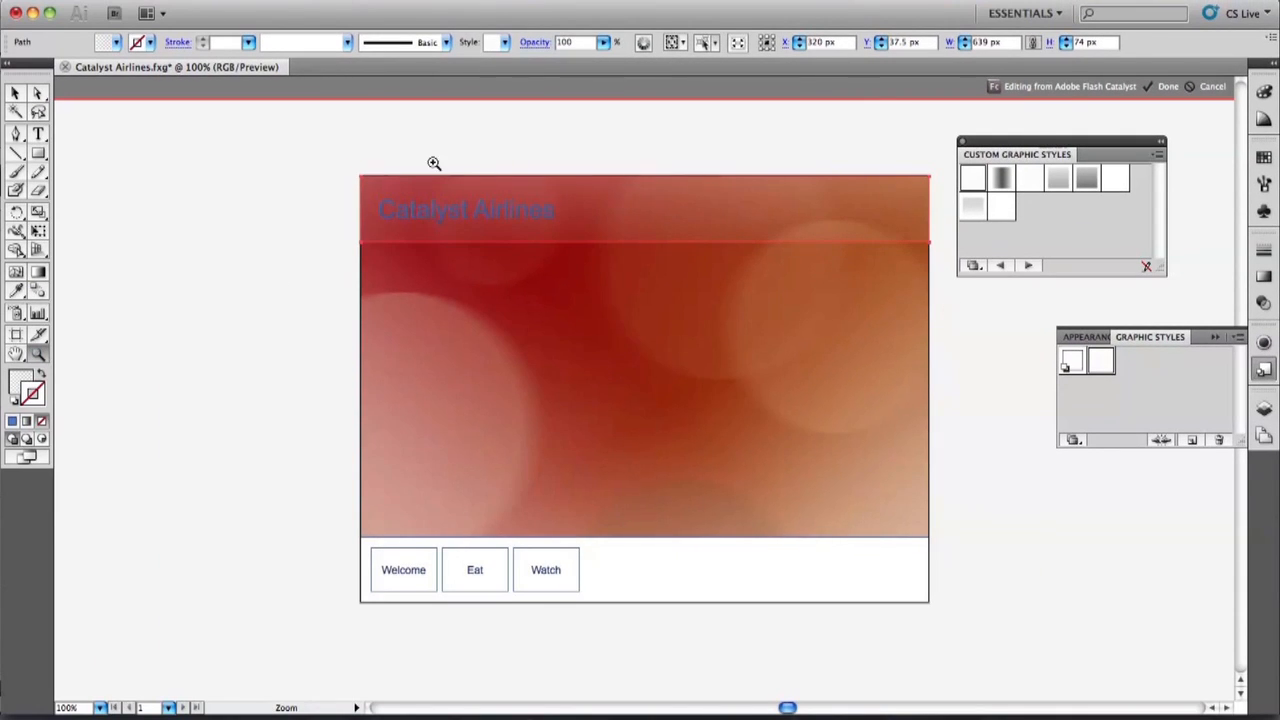
left_click_drag(348, 165, 446, 262)
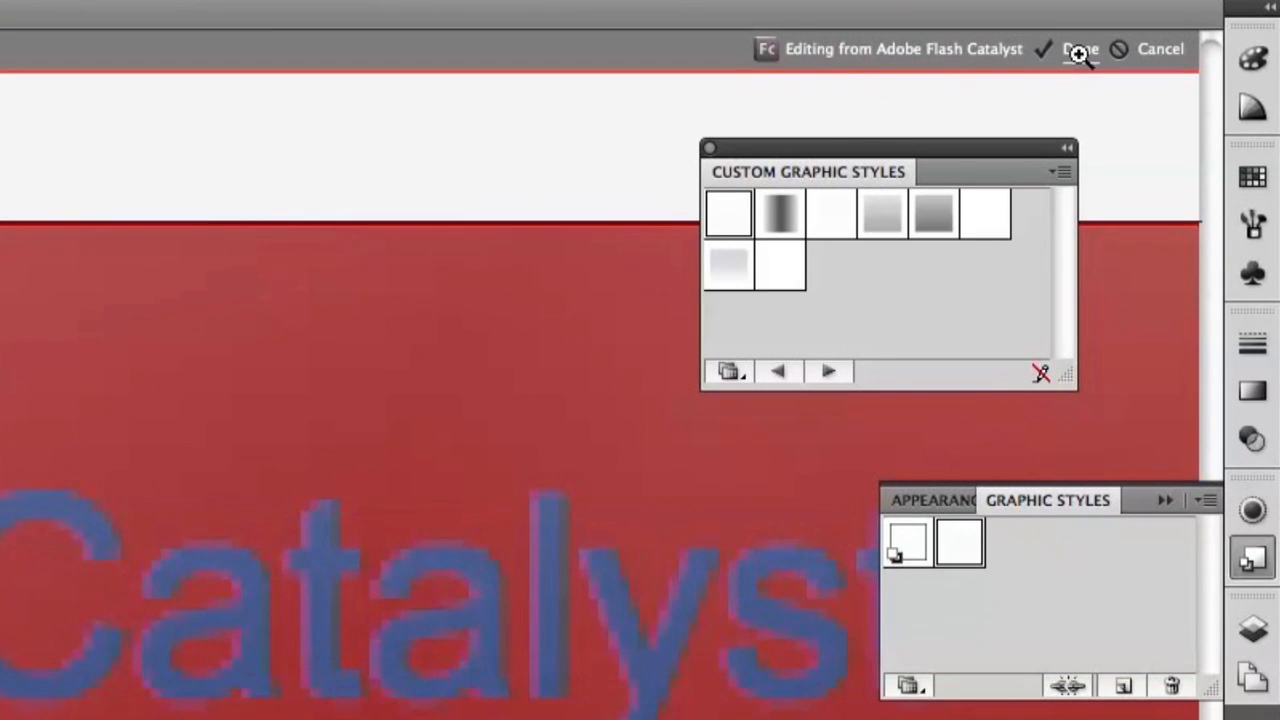
Finish the Illustrator edit and return to Flash Catalyst, accepting FXG 2.0 with Illustrator private data saved.
left_click(1081, 50)
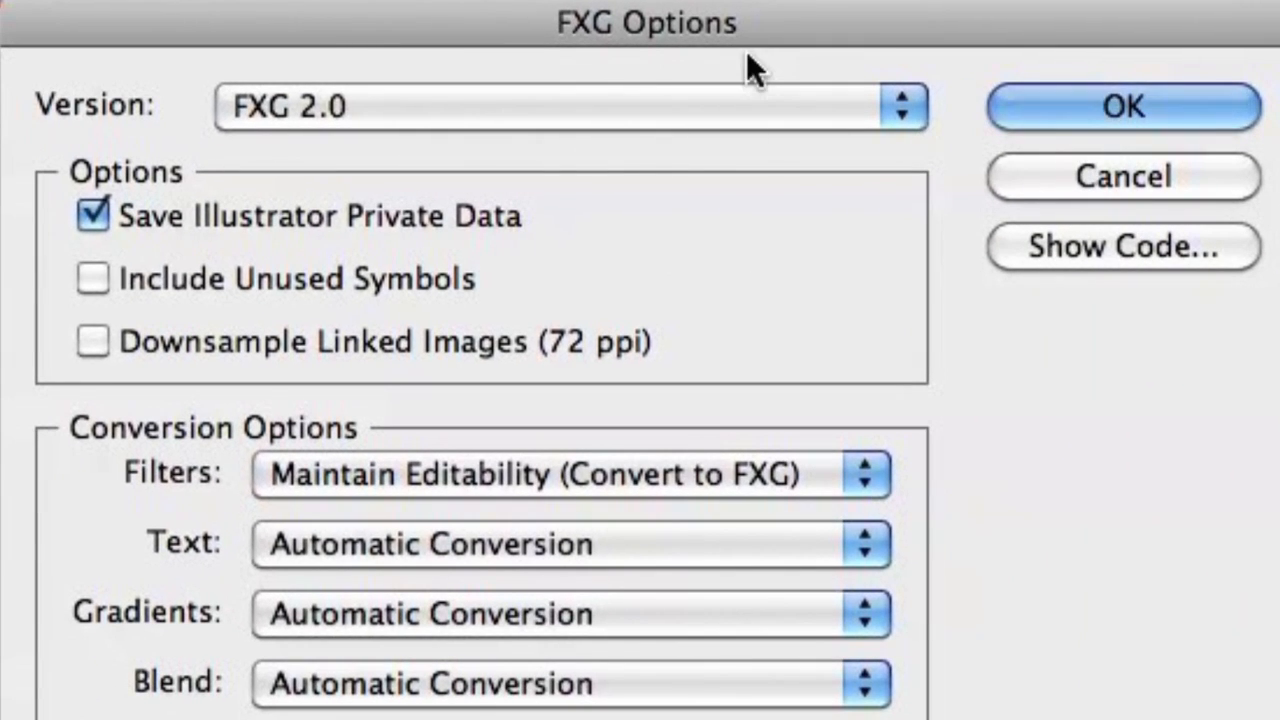
left_click(1100, 104)
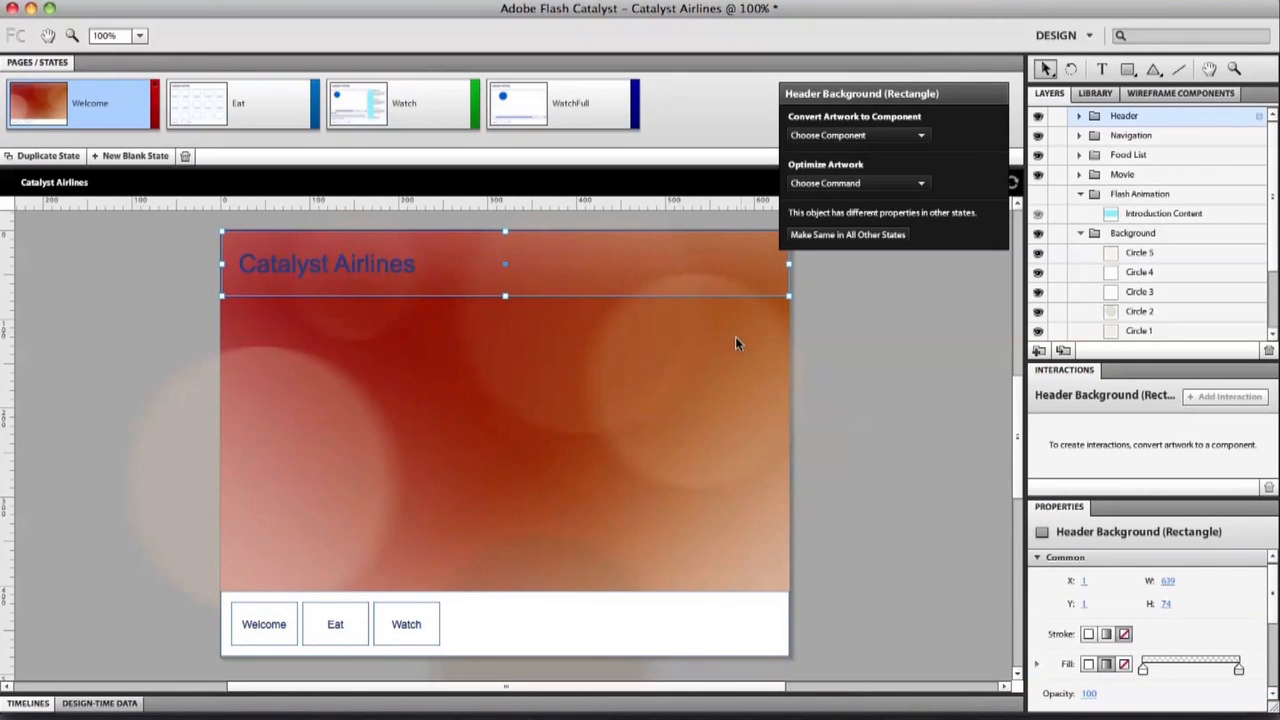
left_click(877, 350)
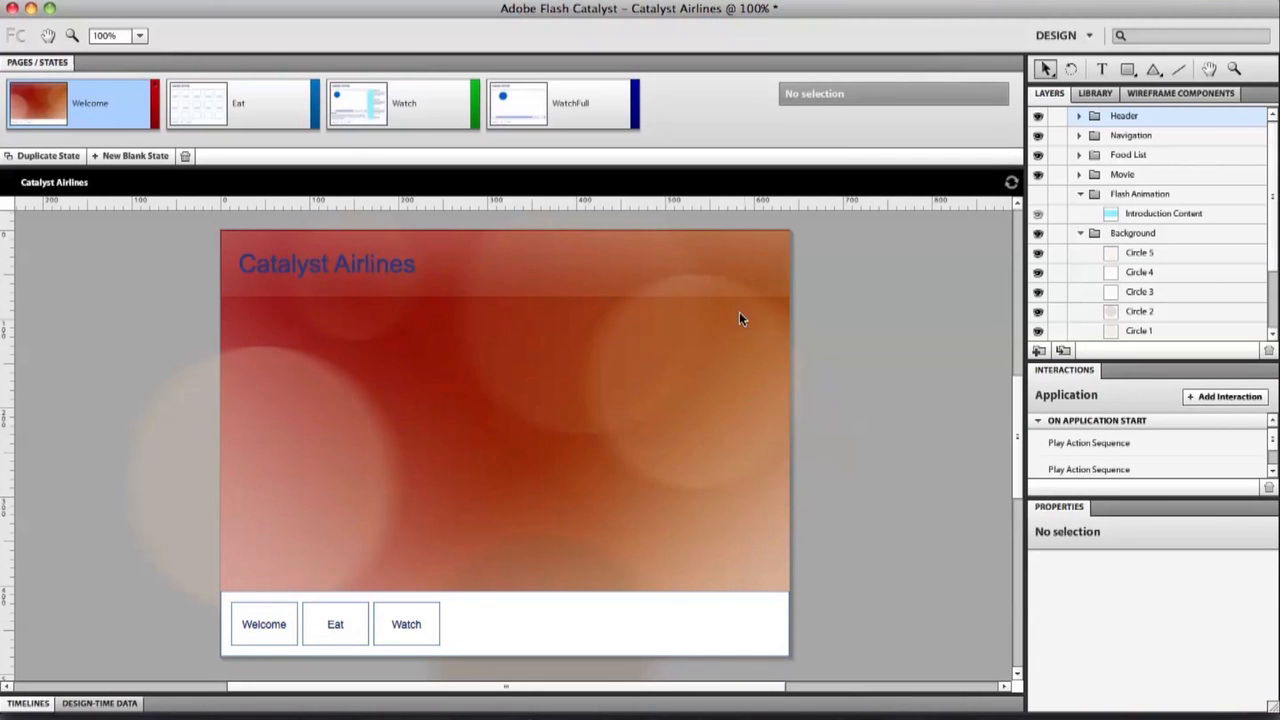
Position the header background rectangle at X 0, Y 0 and set its width to 640.
left_click(663, 262)
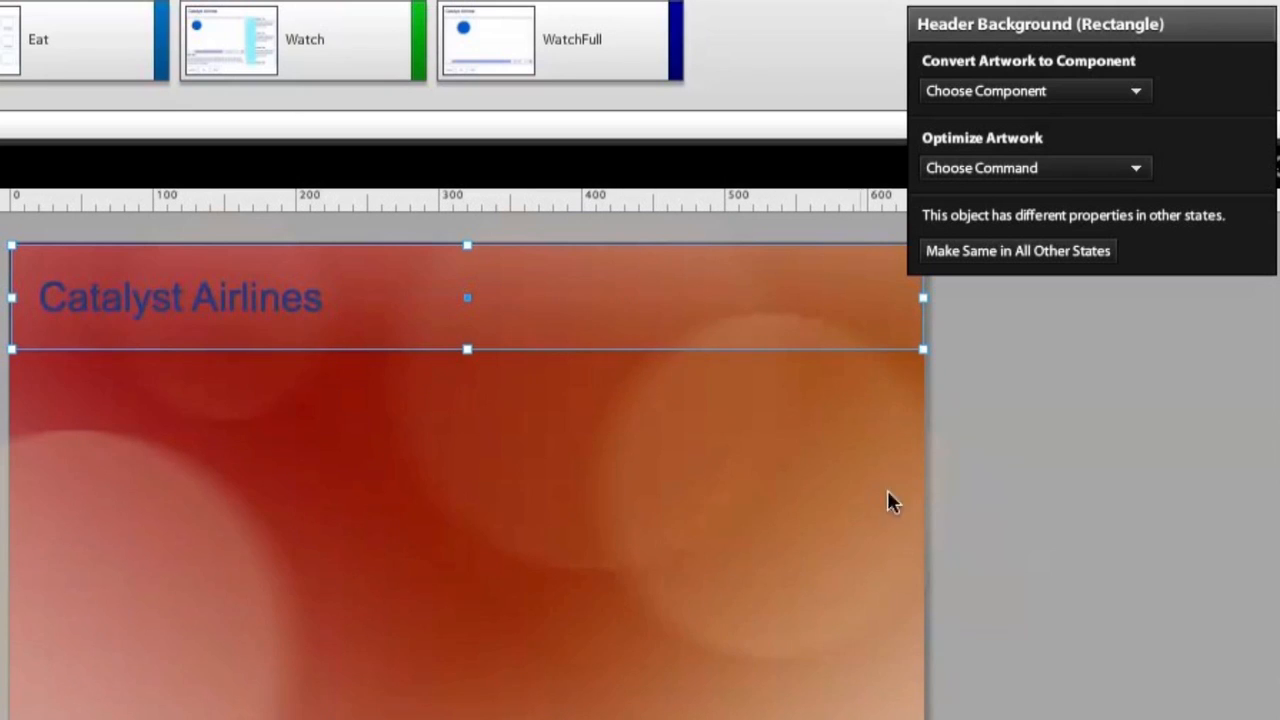
left_click(1035, 510)
left_click(704, 345)
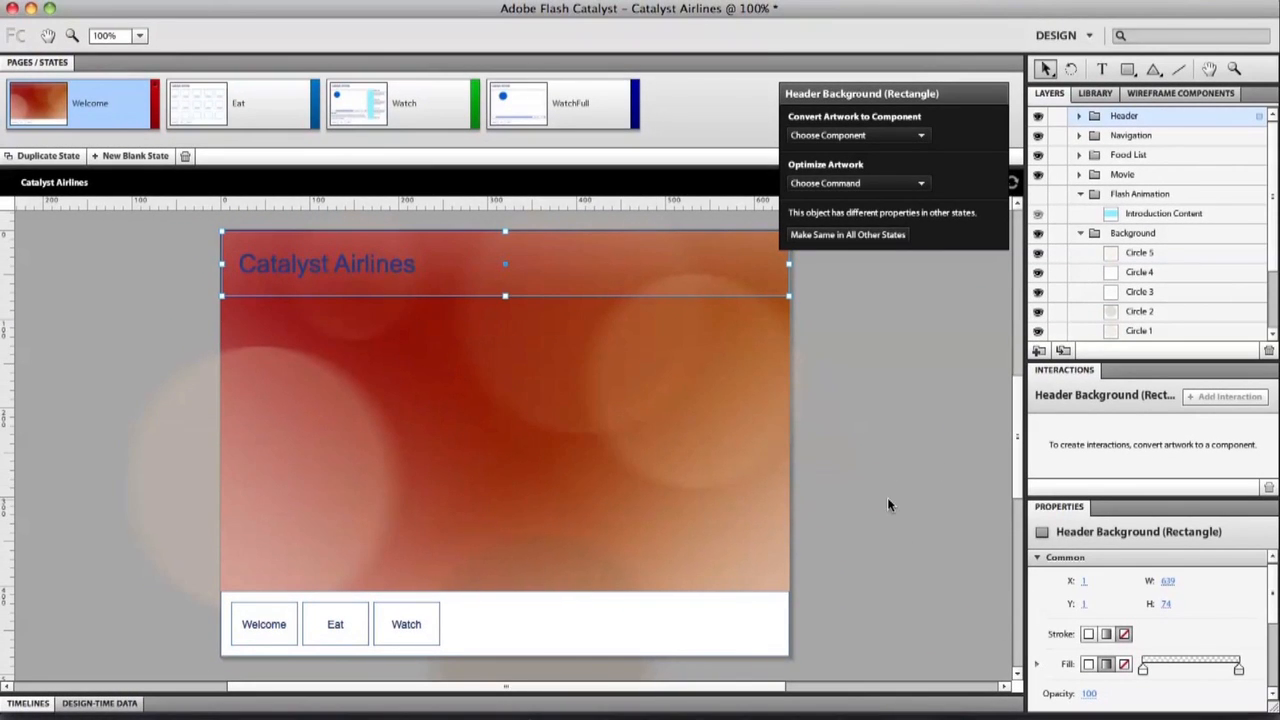
left_click(151, 409)
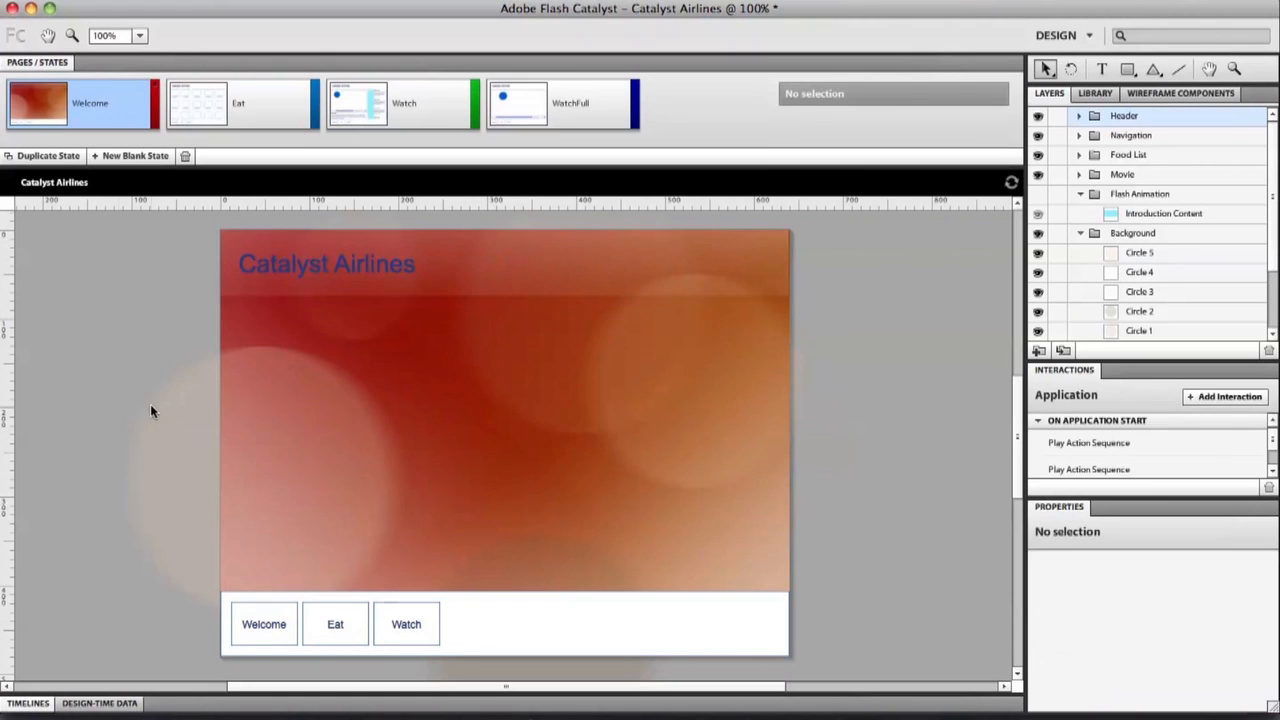
left_click(560, 248)
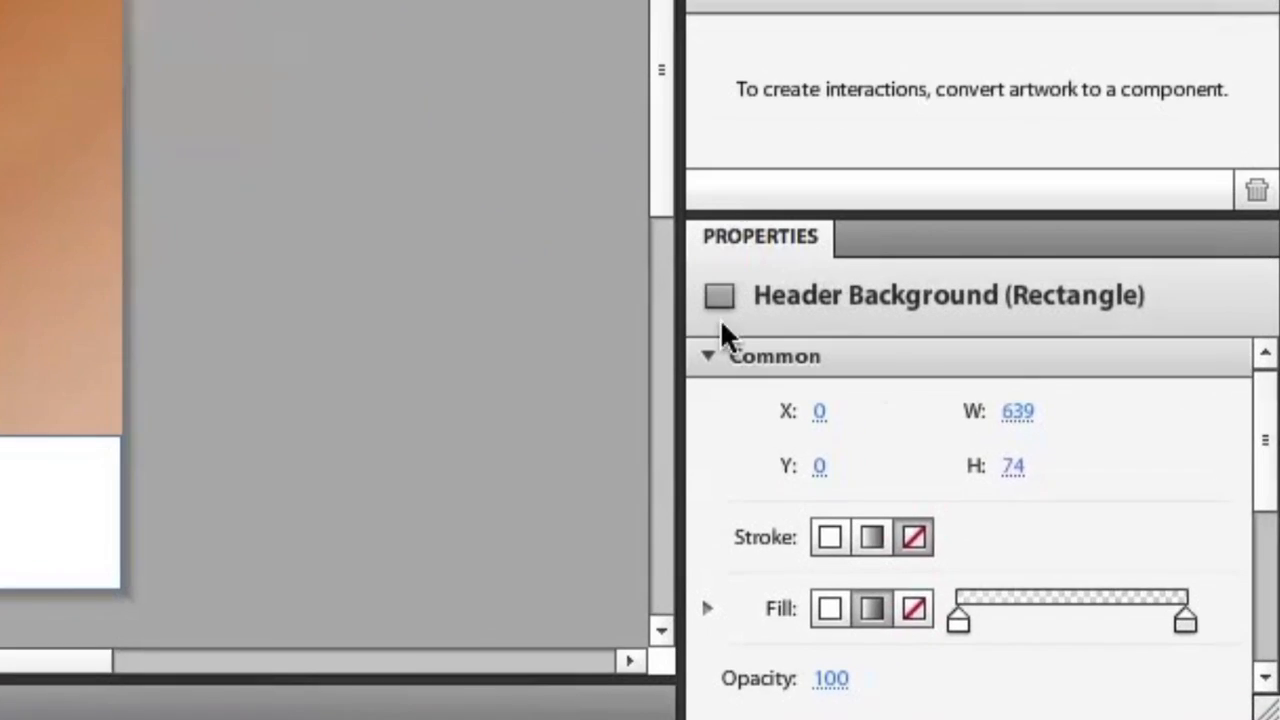
left_click(1169, 581)
type("640")
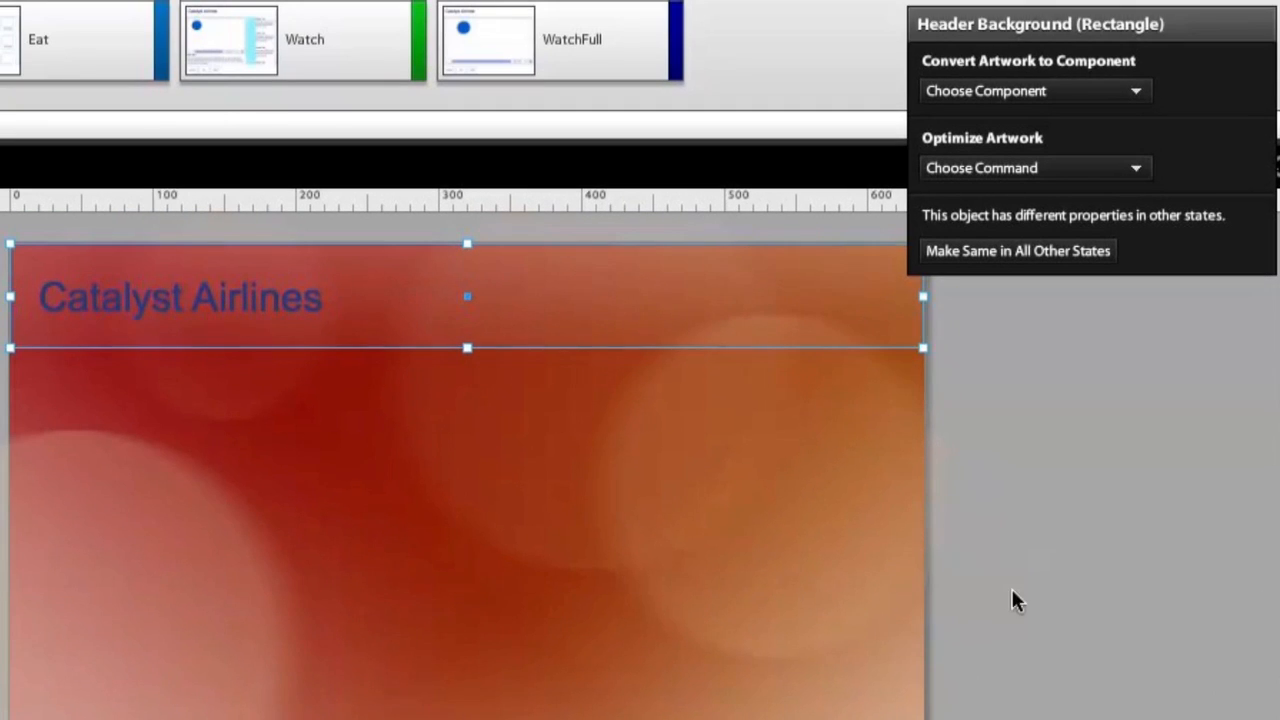
left_click(1056, 538)
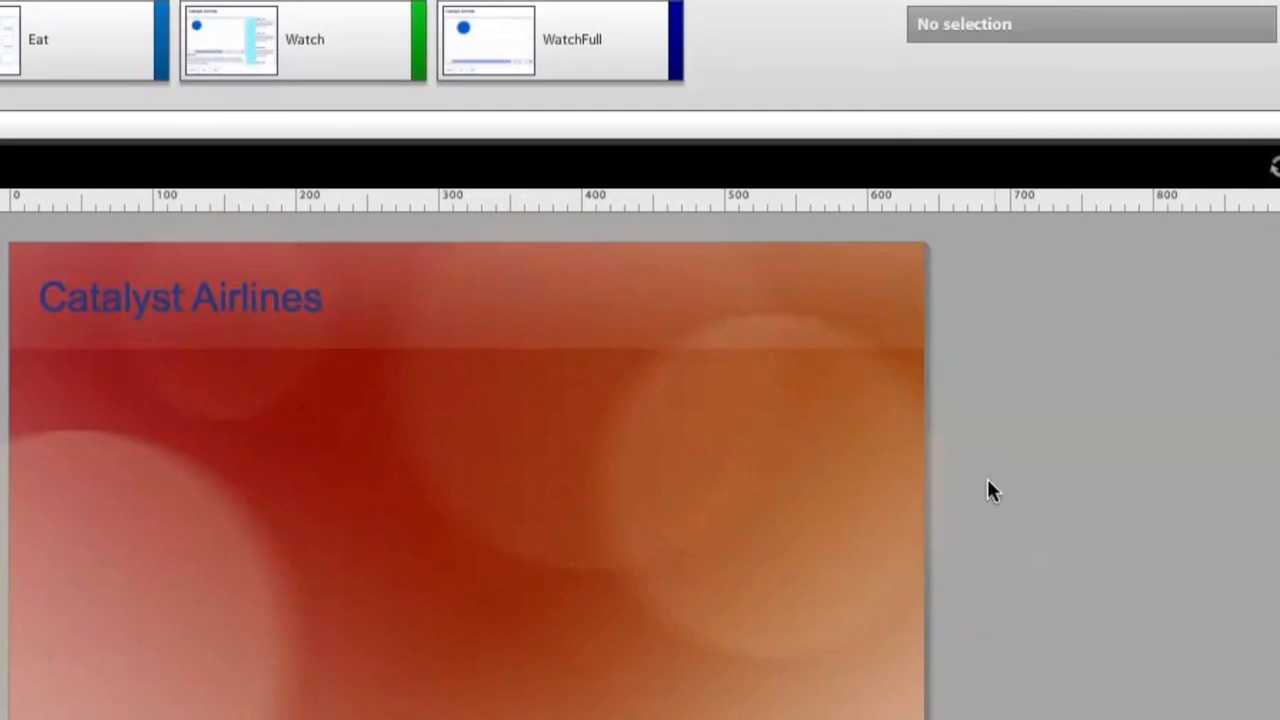
Nudge the Catalyst Airlines header text up and left to X 18, Y 24.
left_click(503, 310)
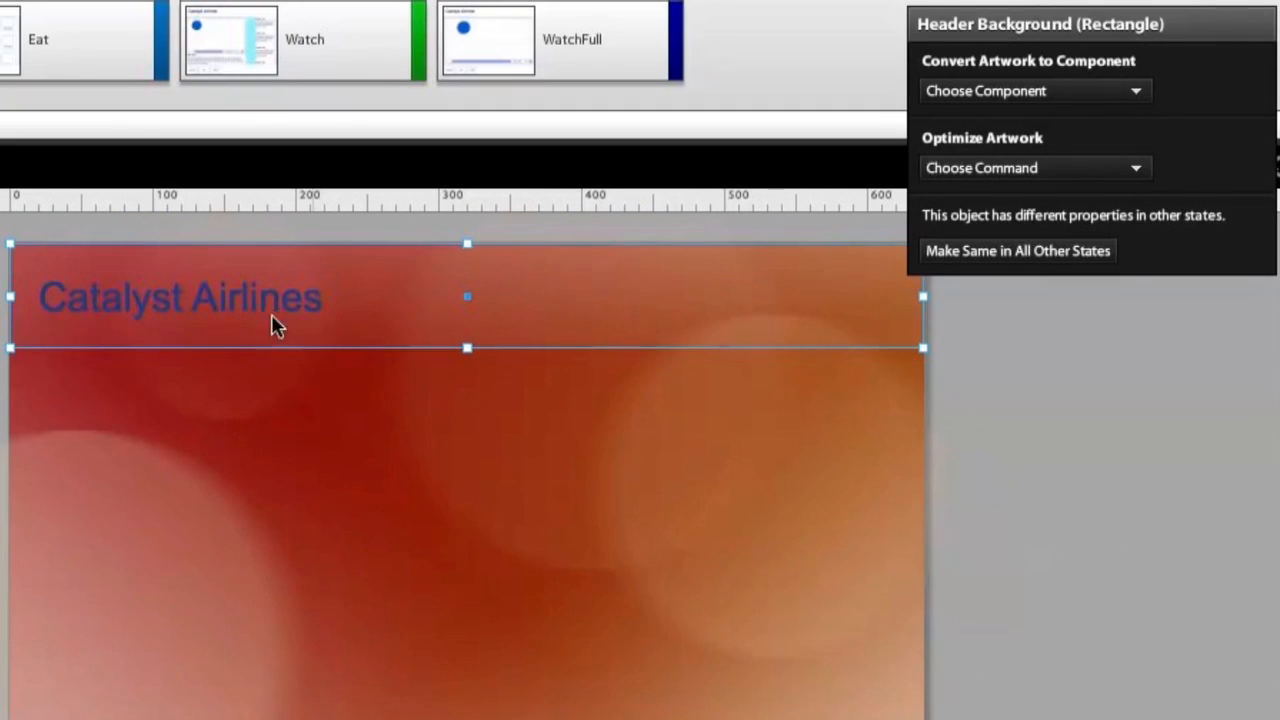
left_click(241, 306)
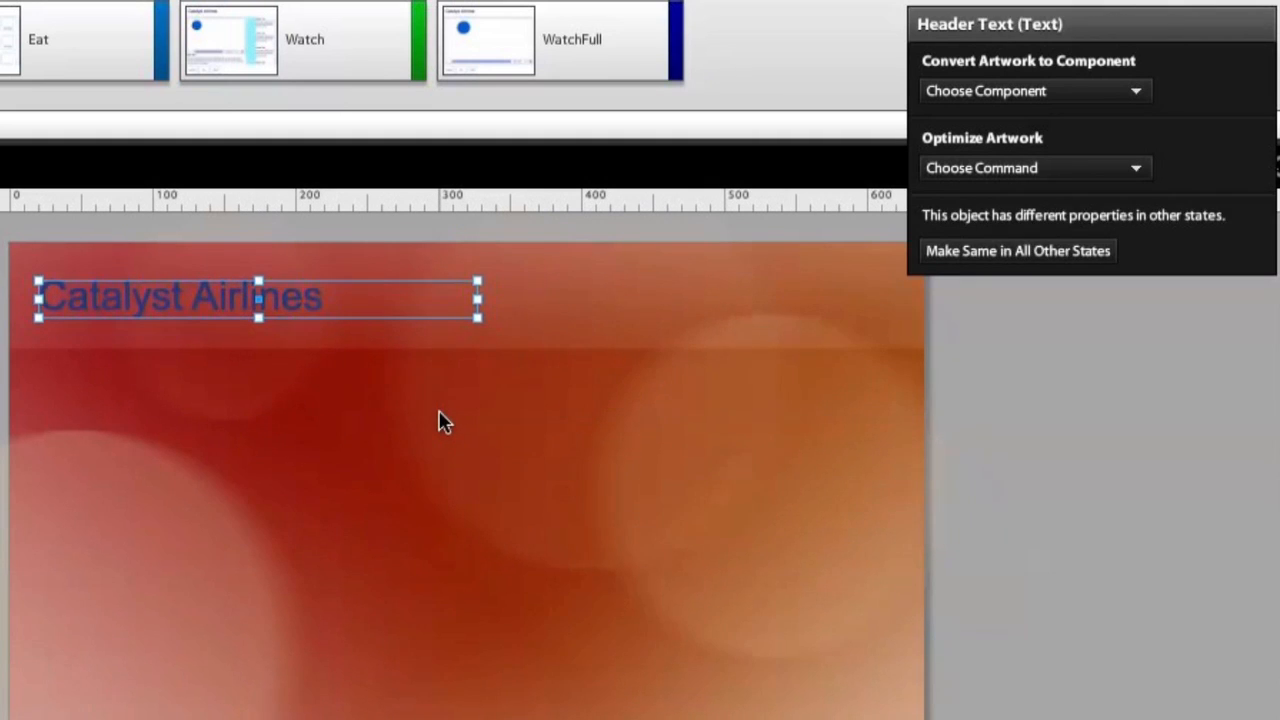
key("Up")
key("Up")
key("Left")
key("Left")
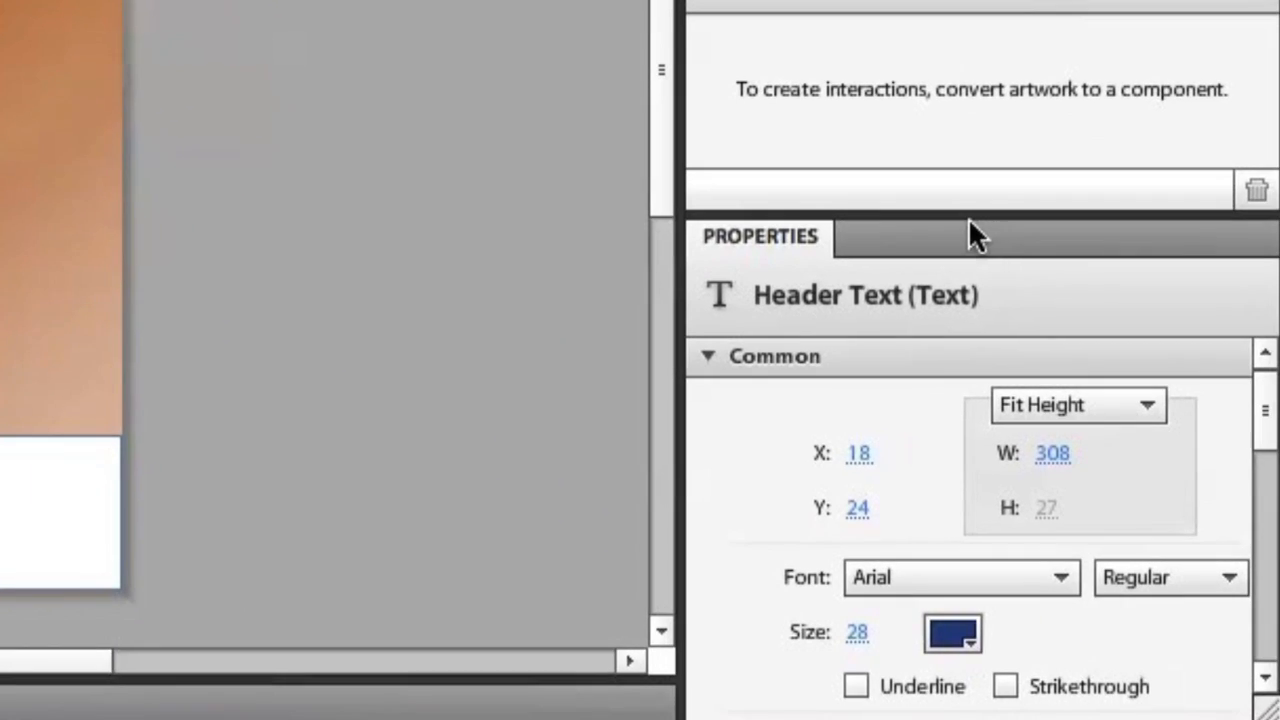
Set the header text's font to Adobe Clean in the Light style.
left_click_drag(1266, 406, 1266, 443)
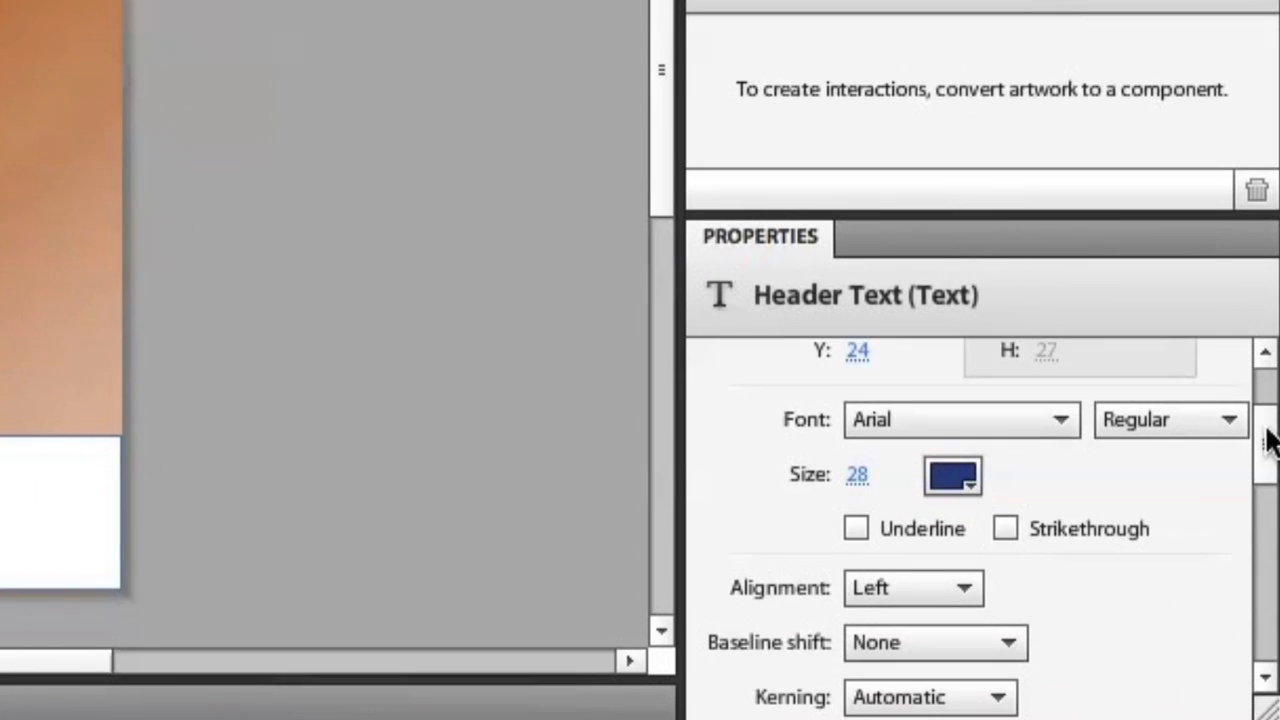
left_click(989, 425)
left_click(925, 0)
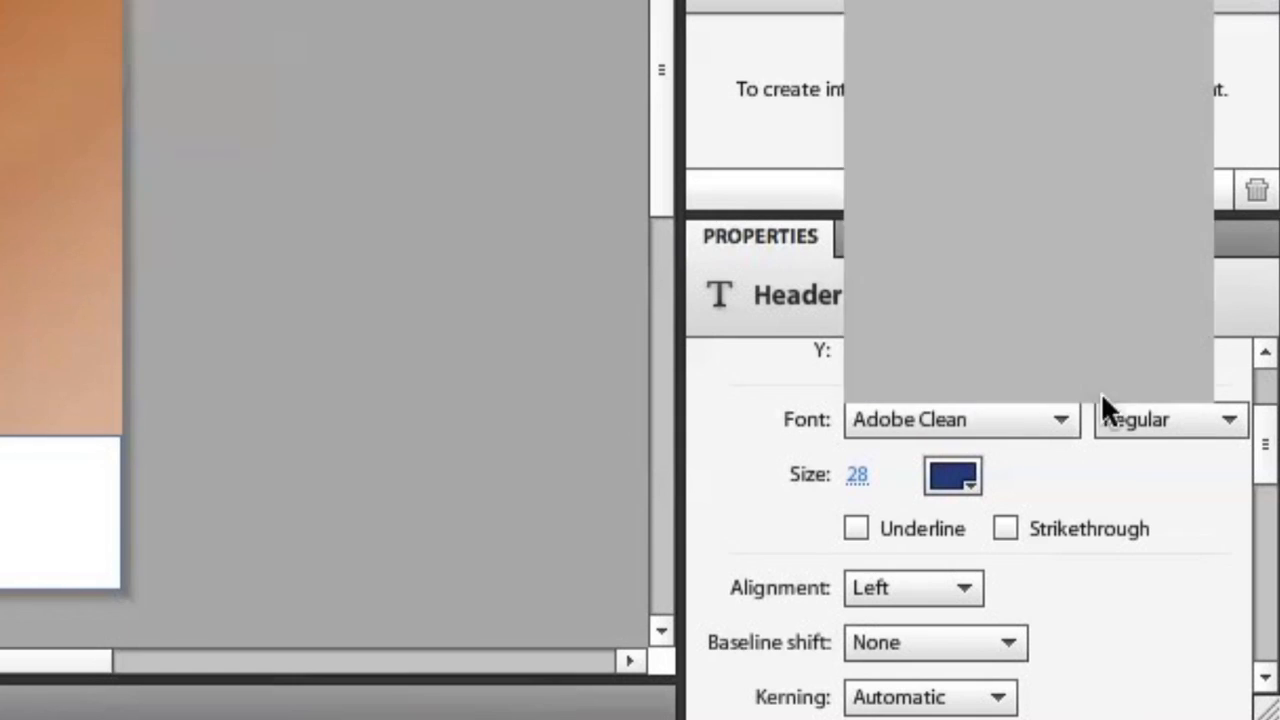
left_click(1152, 428)
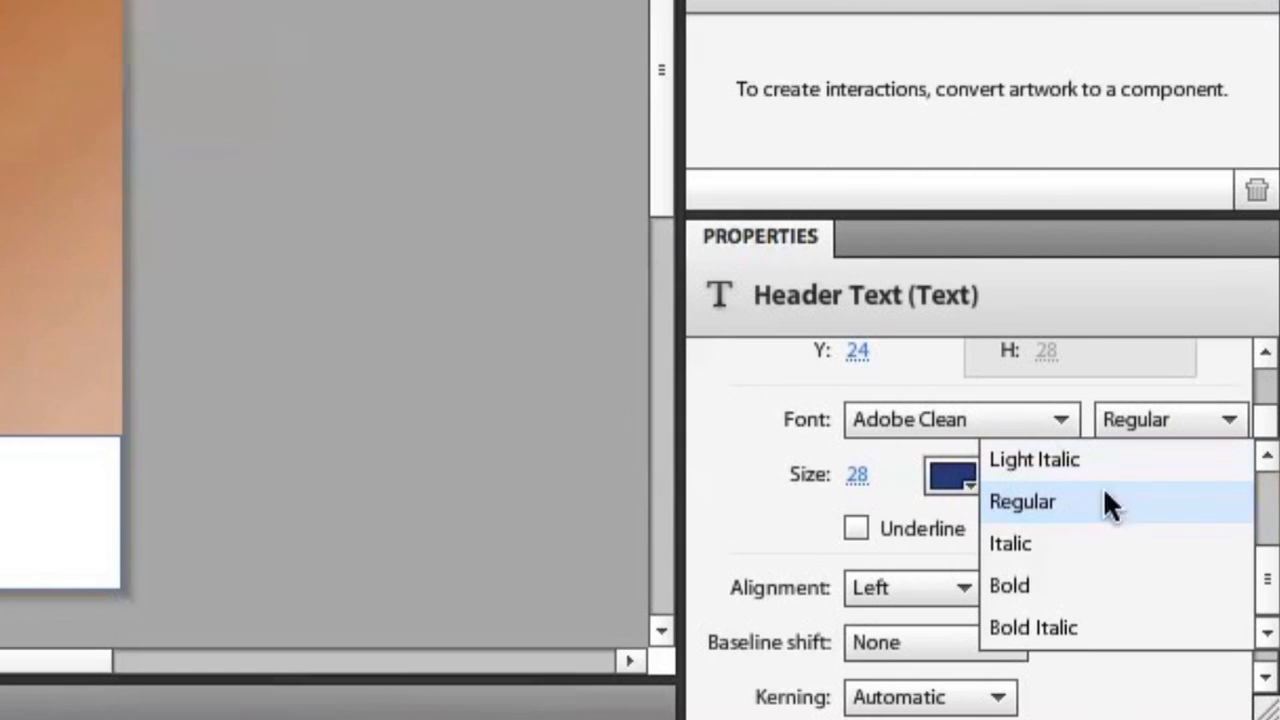
left_click_drag(1272, 594, 1273, 530)
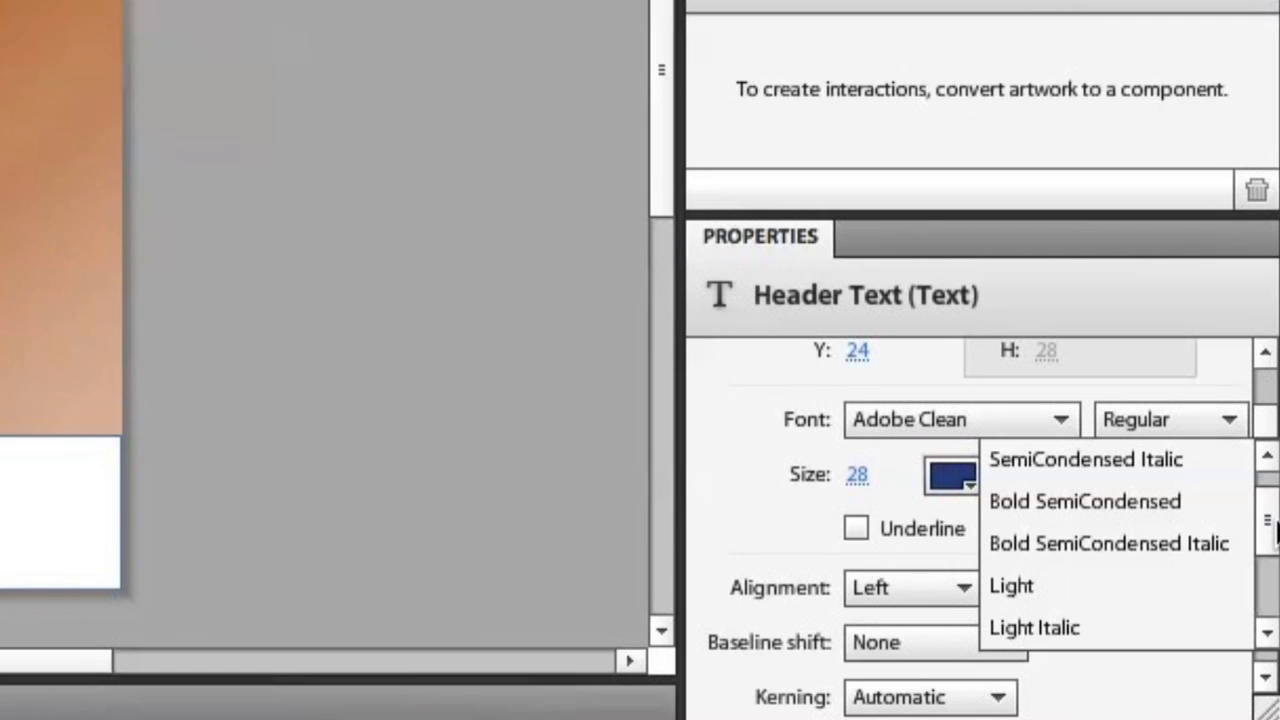
left_click(1086, 577)
Change the header text's colour to white and deselect it.
left_click(953, 476)
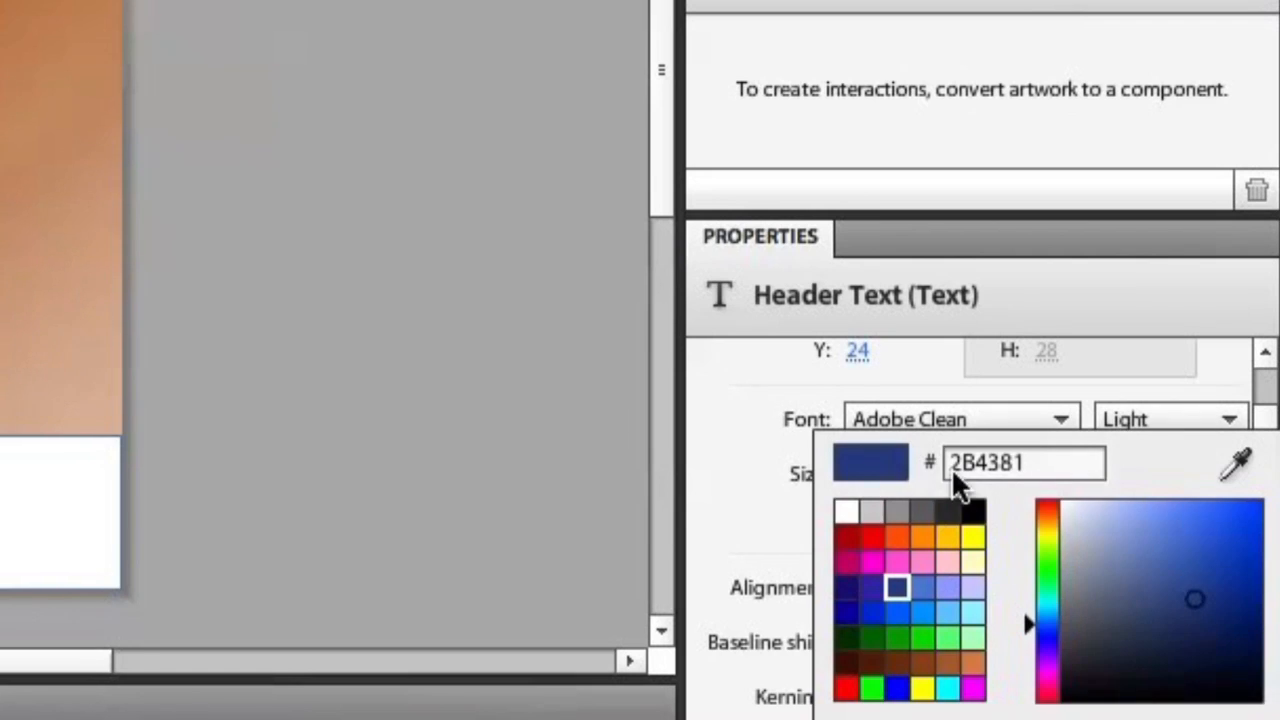
left_click(845, 514)
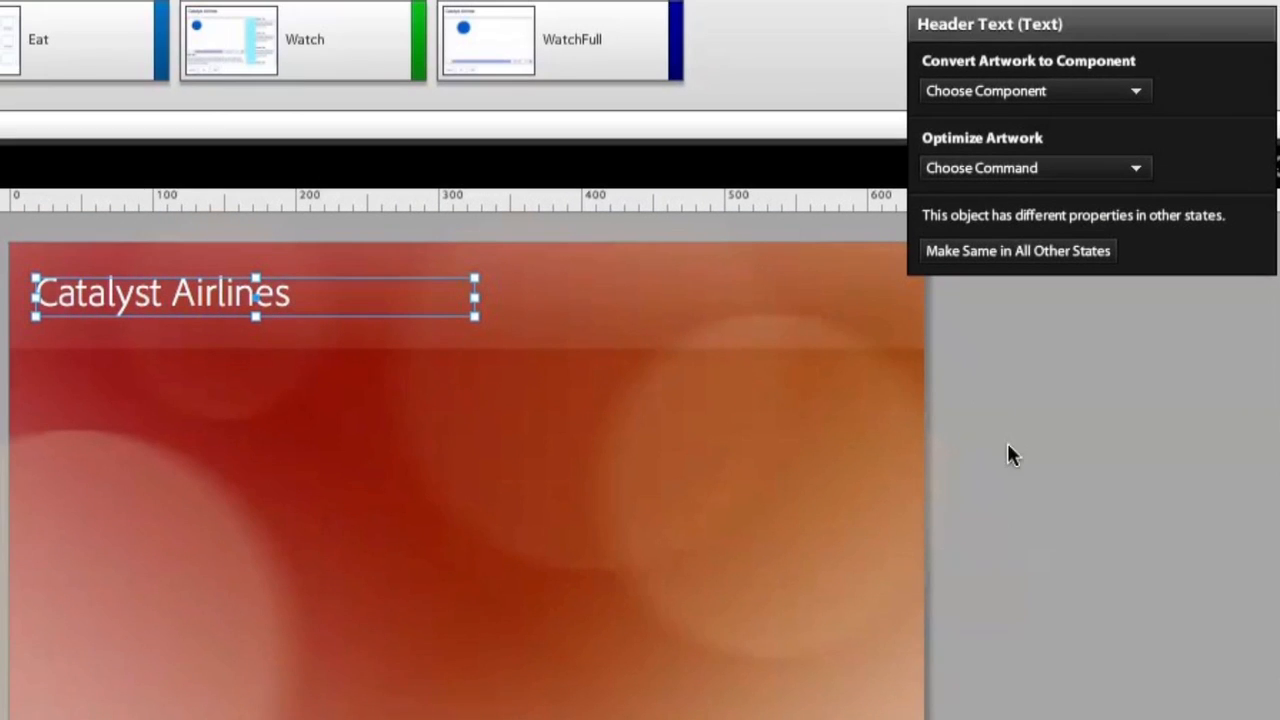
left_click(874, 460)
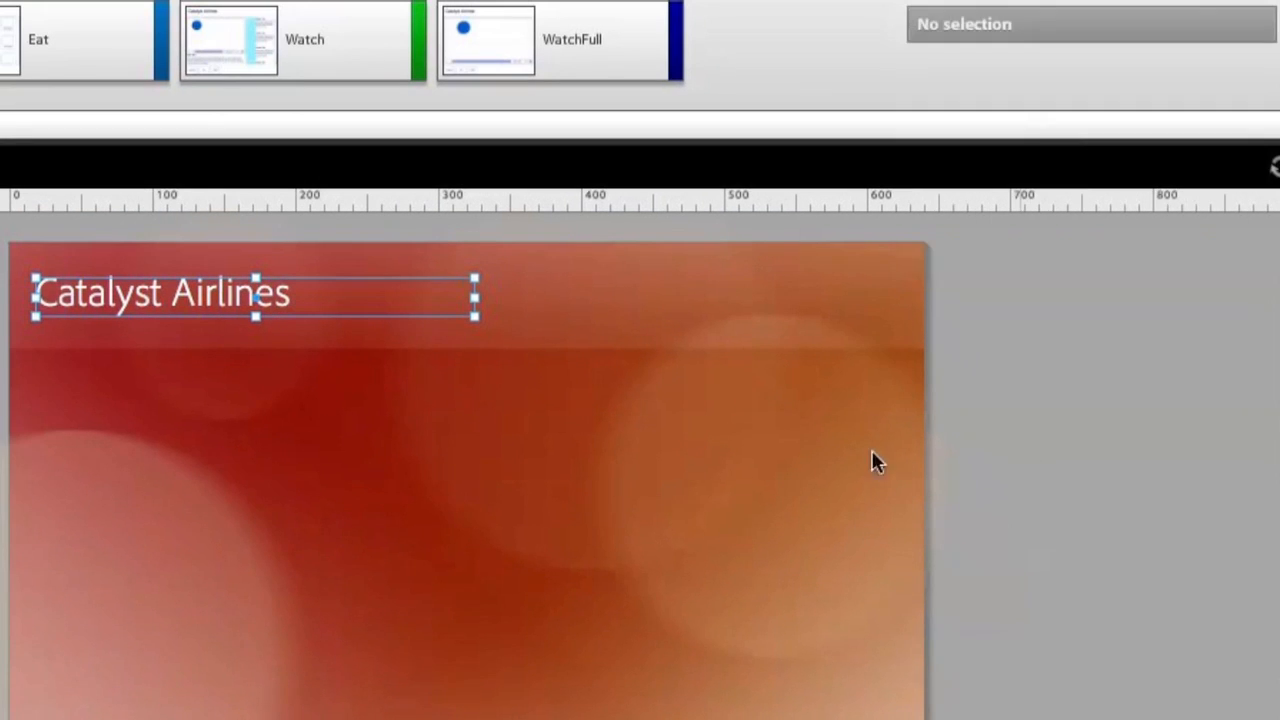
Make the header text and header background the same in all other states.
left_click(100, 305)
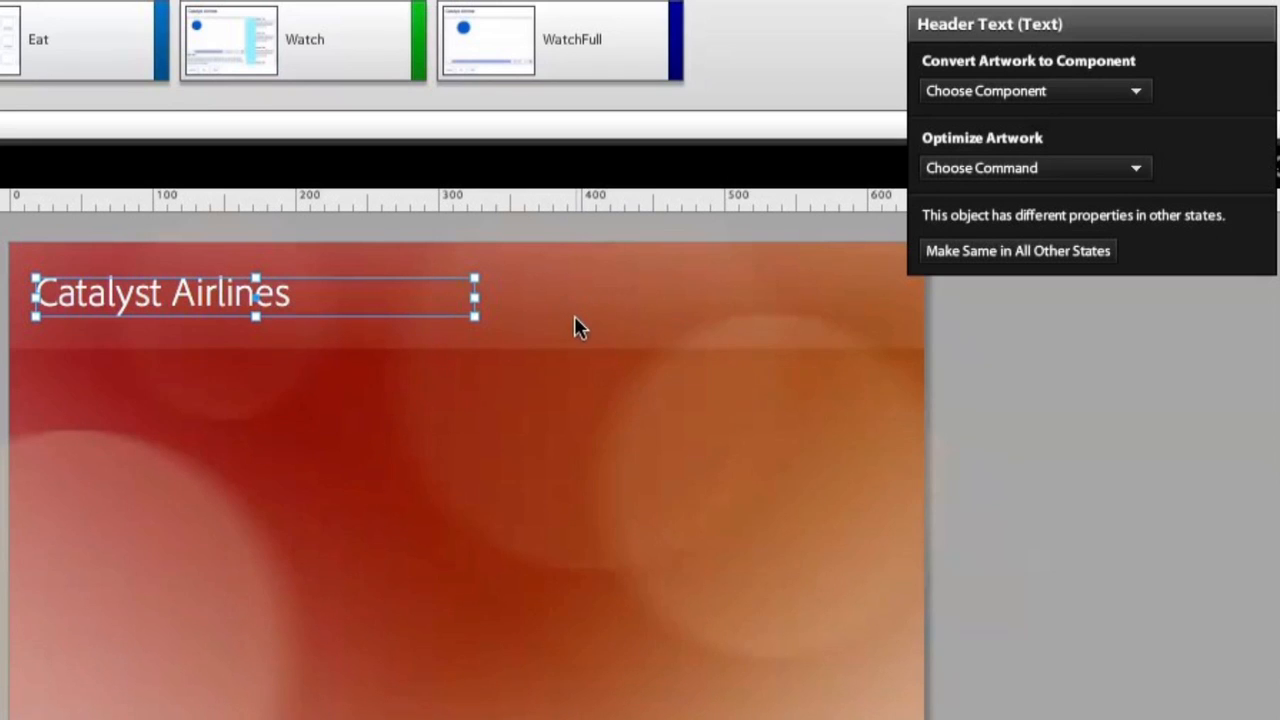
left_click(578, 315, "shift")
left_click(990, 257)
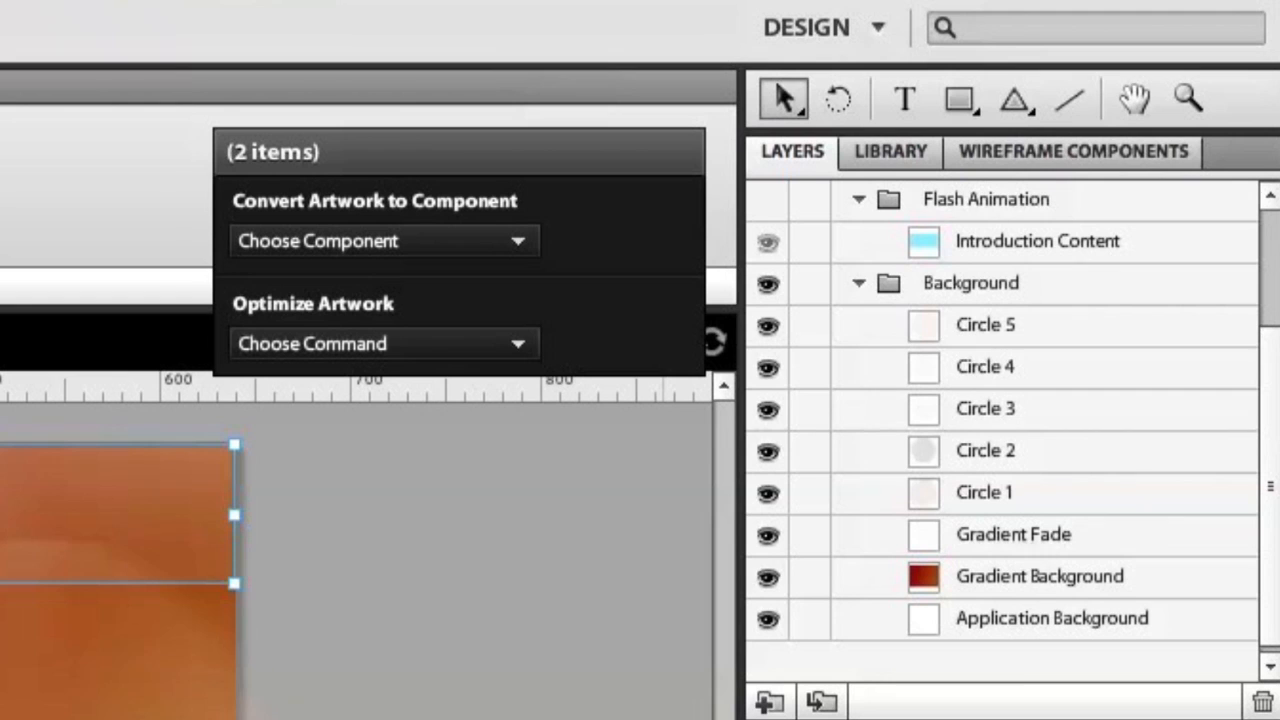
Delete Application Background and share the remaining Background items, from Circle 5 to Gradient Background, to all states.
left_click(1005, 618)
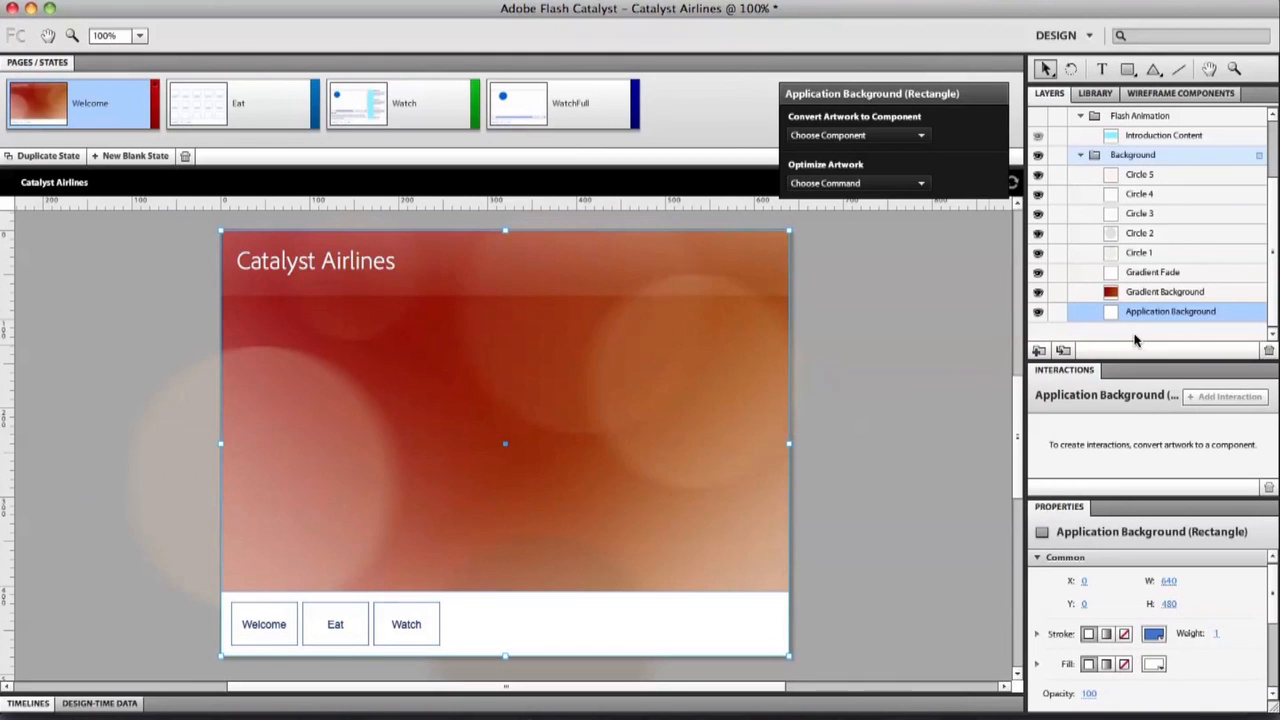
left_click(1268, 350)
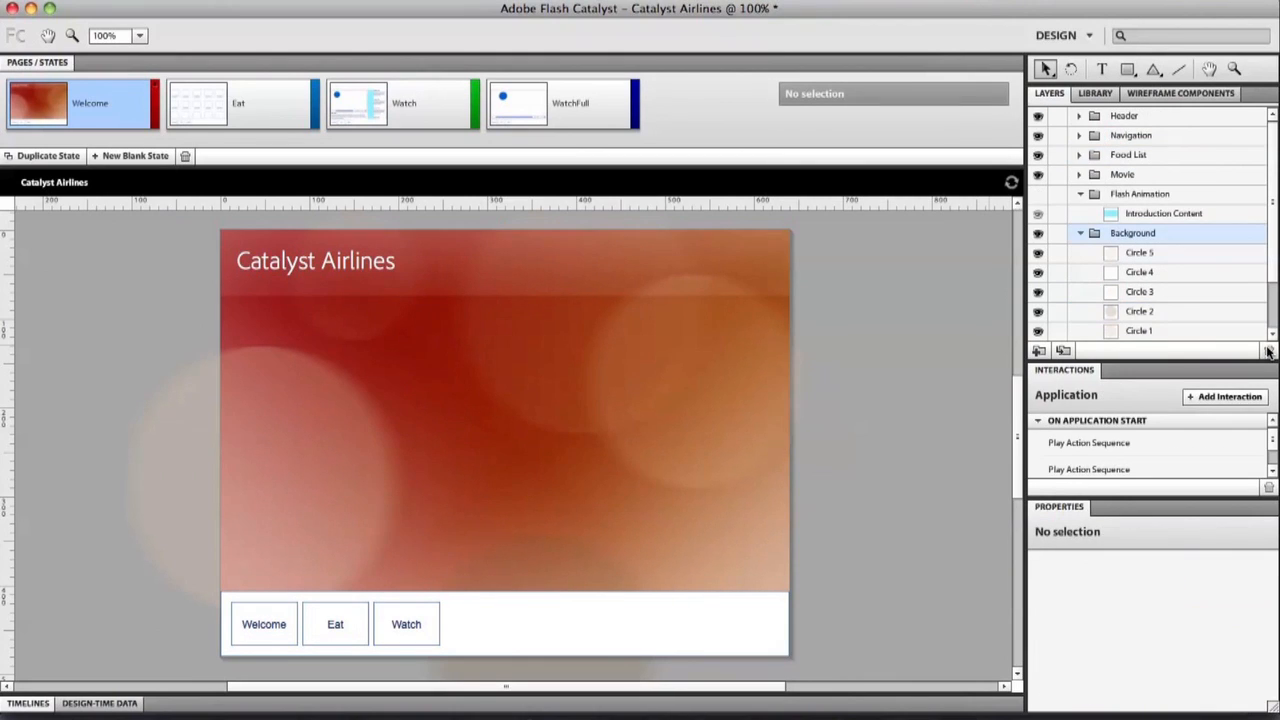
left_click_drag(1268, 240, 1274, 298)
left_click(1141, 196)
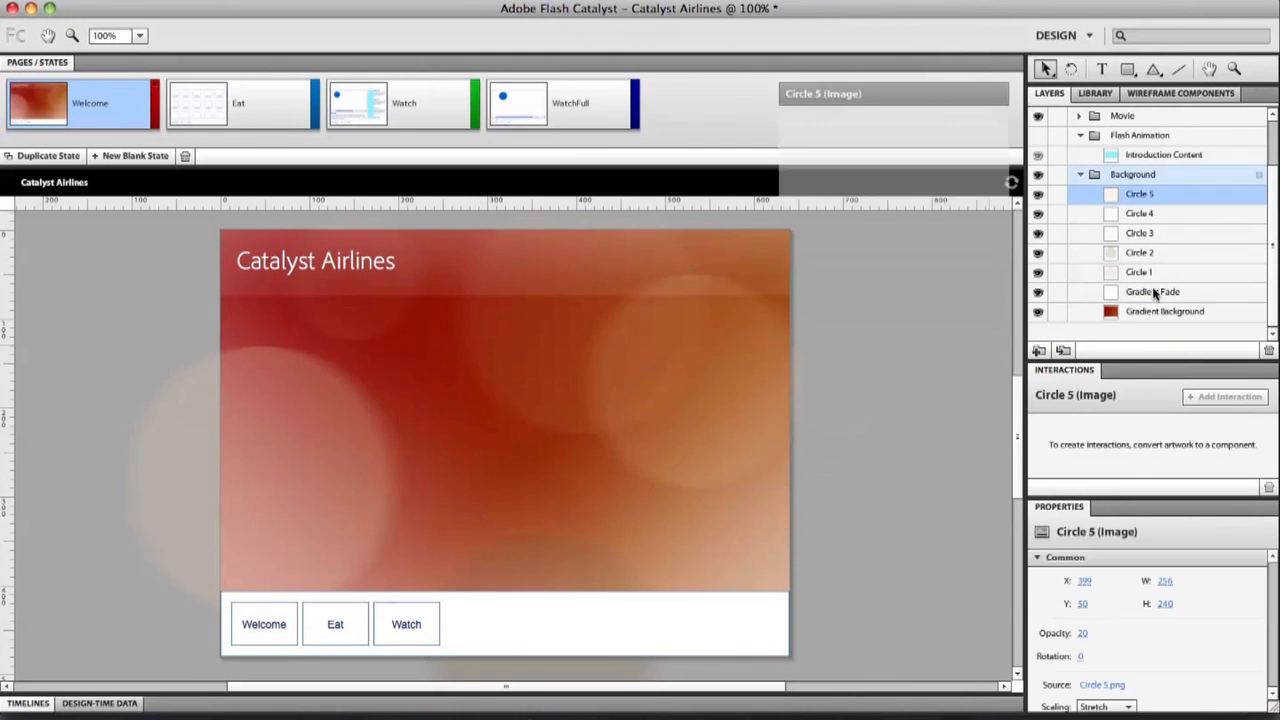
left_click(1160, 311, "shift")
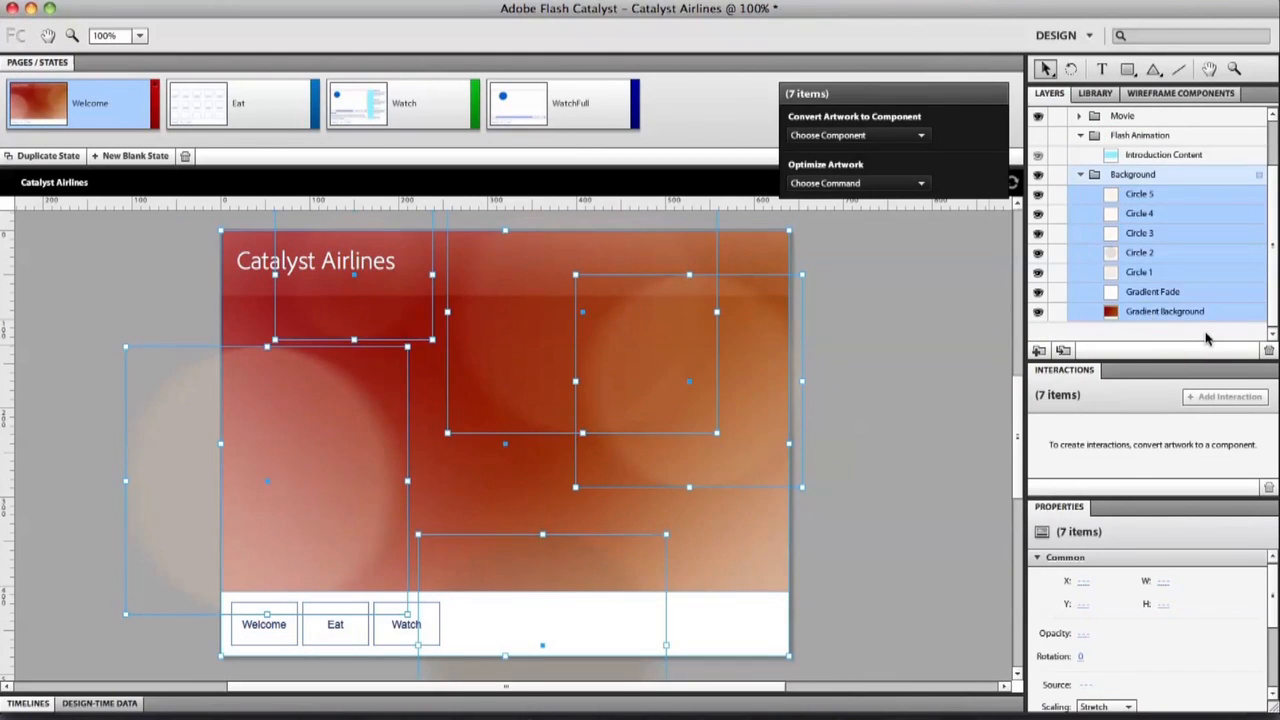
right_click(1155, 317)
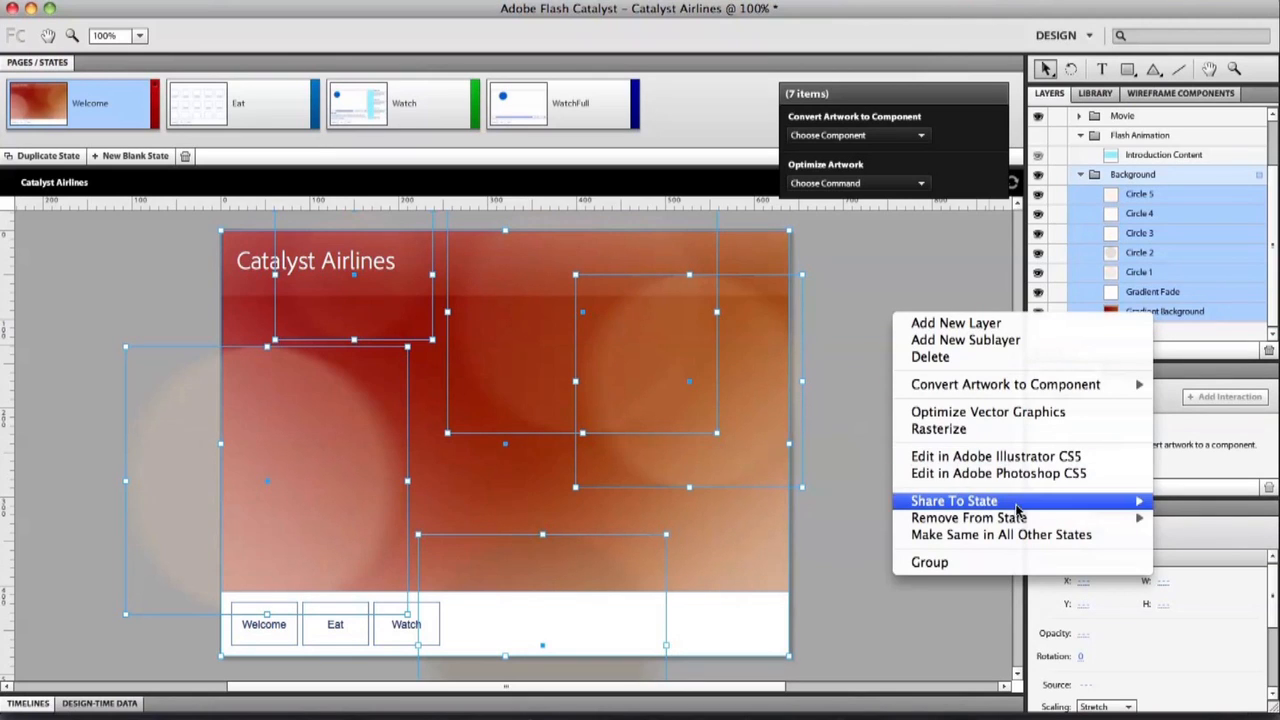
mouse_move(955, 505)
left_click(828, 502)
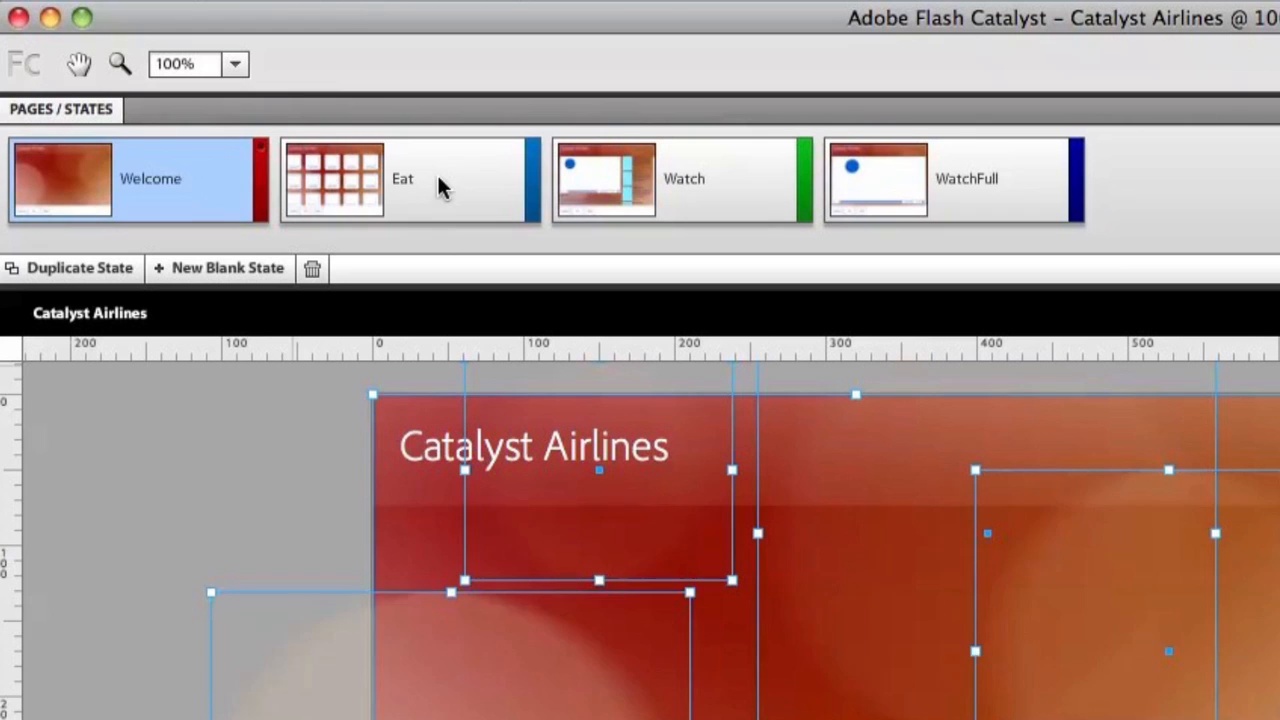
Check the shared background and header in the Eat, Watch and WatchFull states, returning to Welcome with nothing selected.
left_click(437, 180)
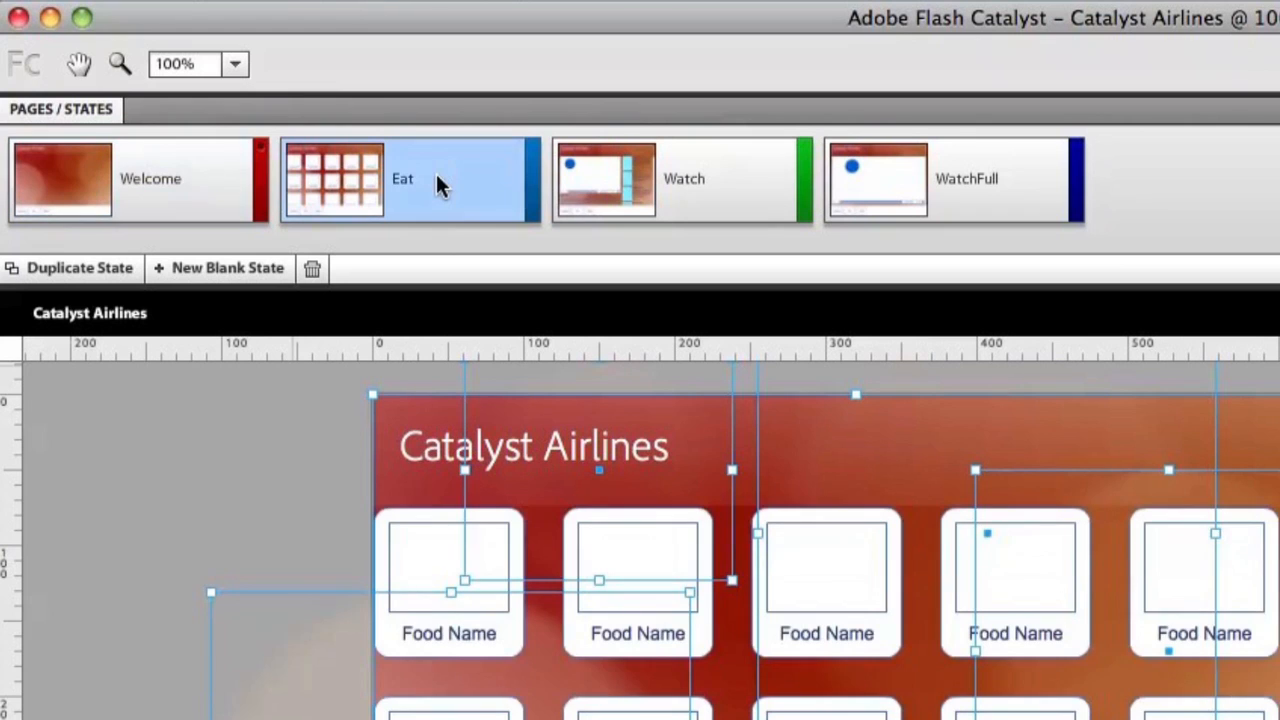
left_click(722, 208)
left_click(1043, 180)
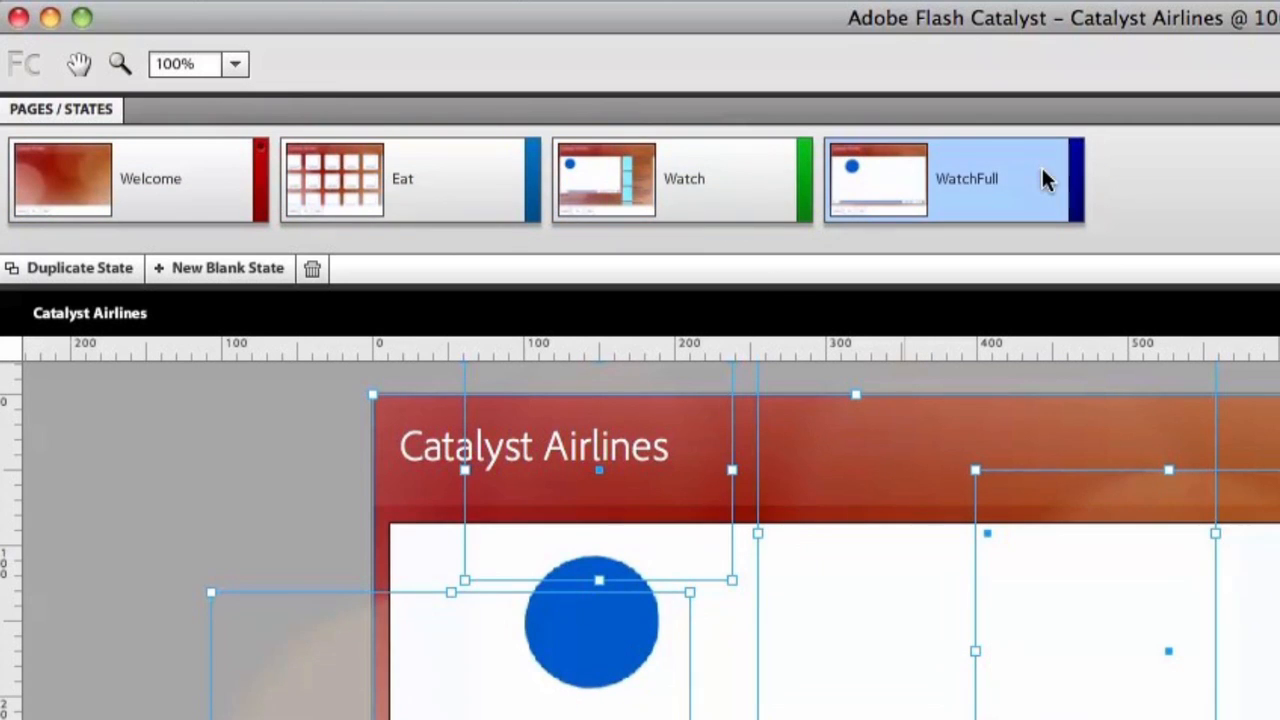
left_click(241, 208)
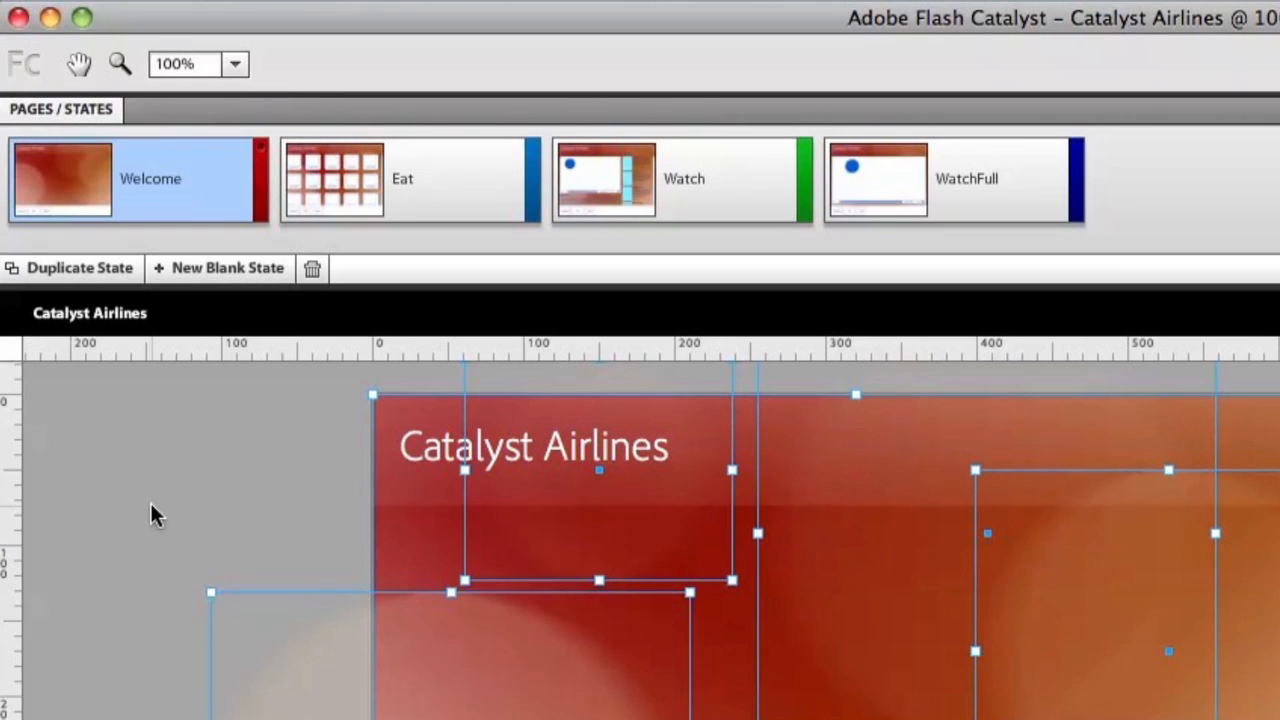
left_click(163, 600)
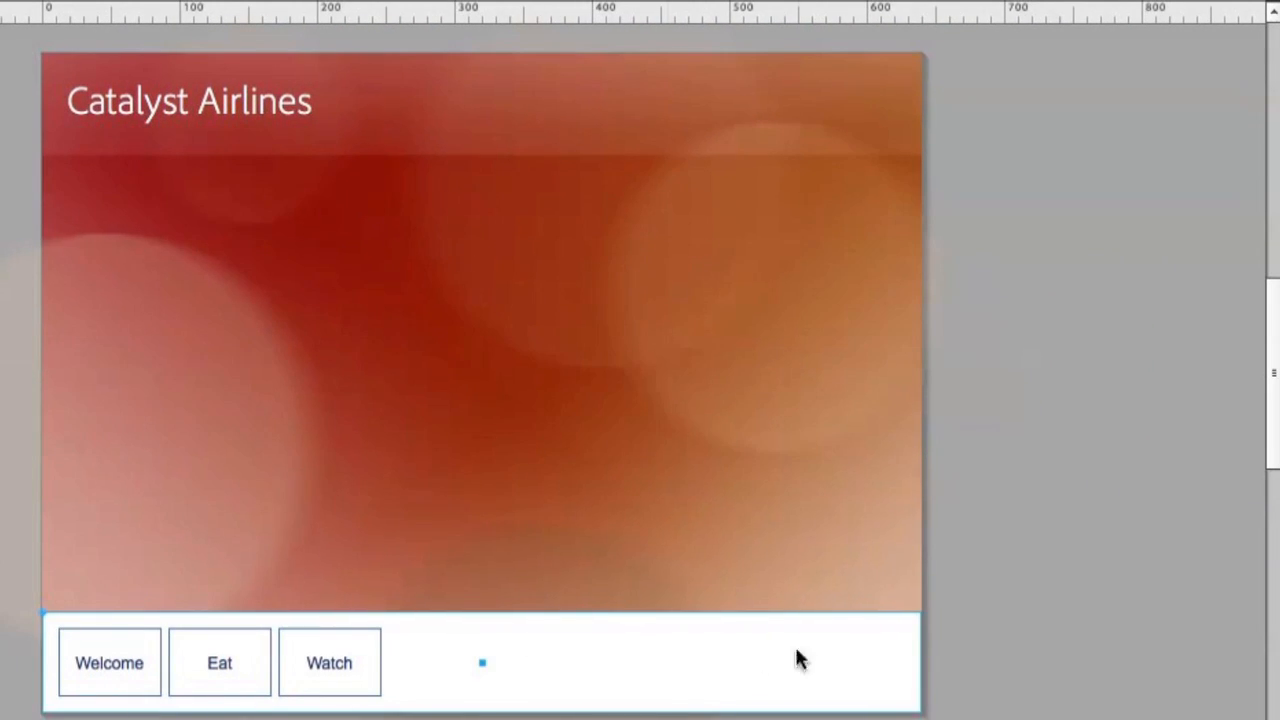
Open the navigation bar for editing and send its menu background rectangle to Adobe Illustrator CS5.
double_click(527, 662)
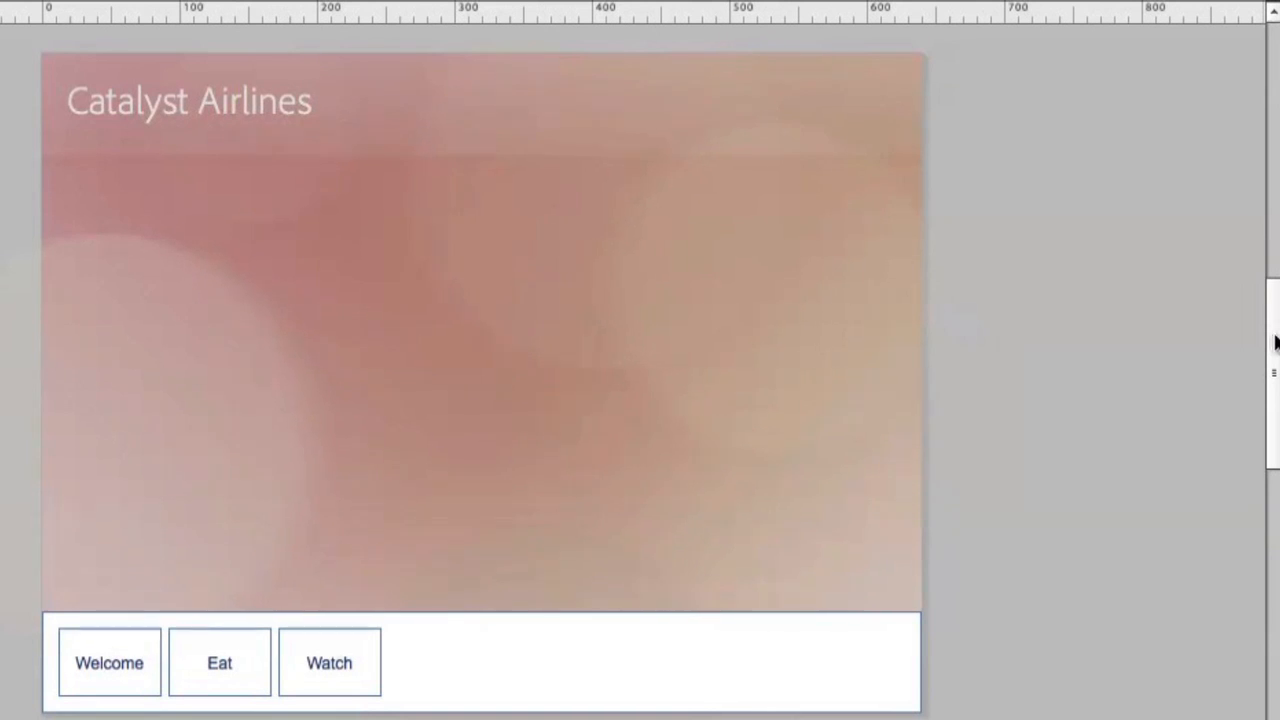
scroll(1271, 350, "down", 3)
left_click(831, 539)
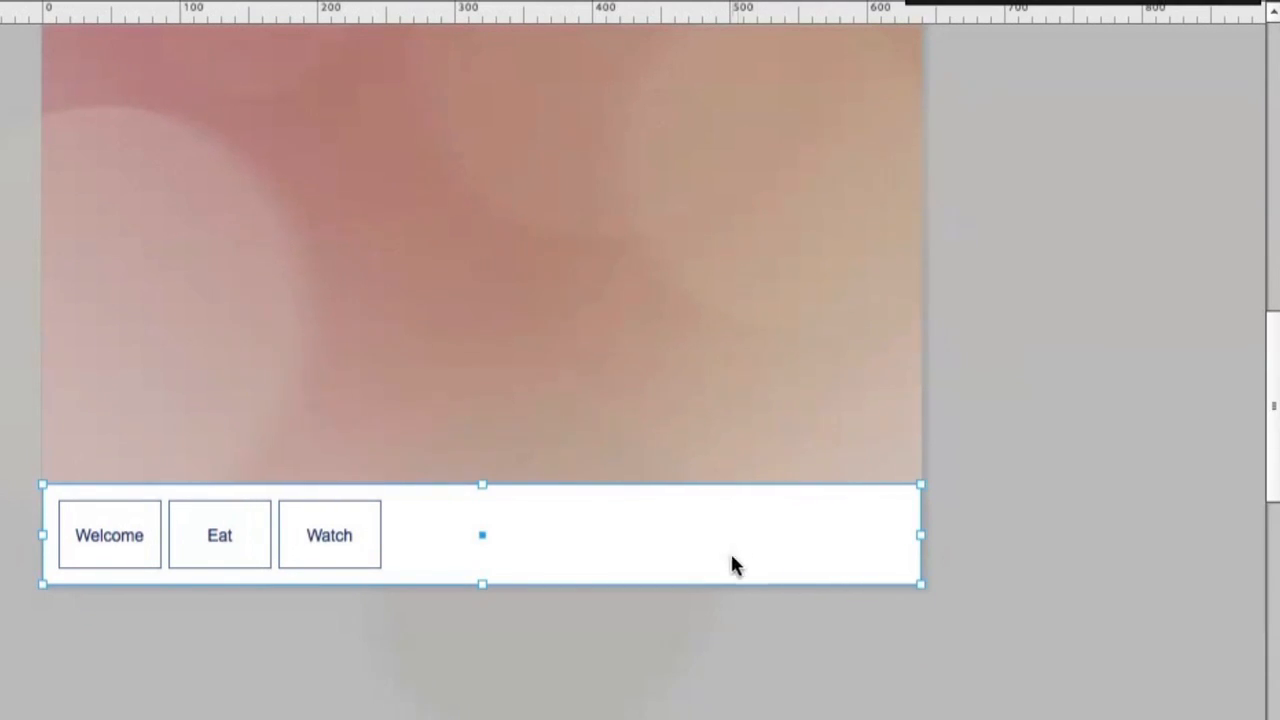
right_click(587, 544)
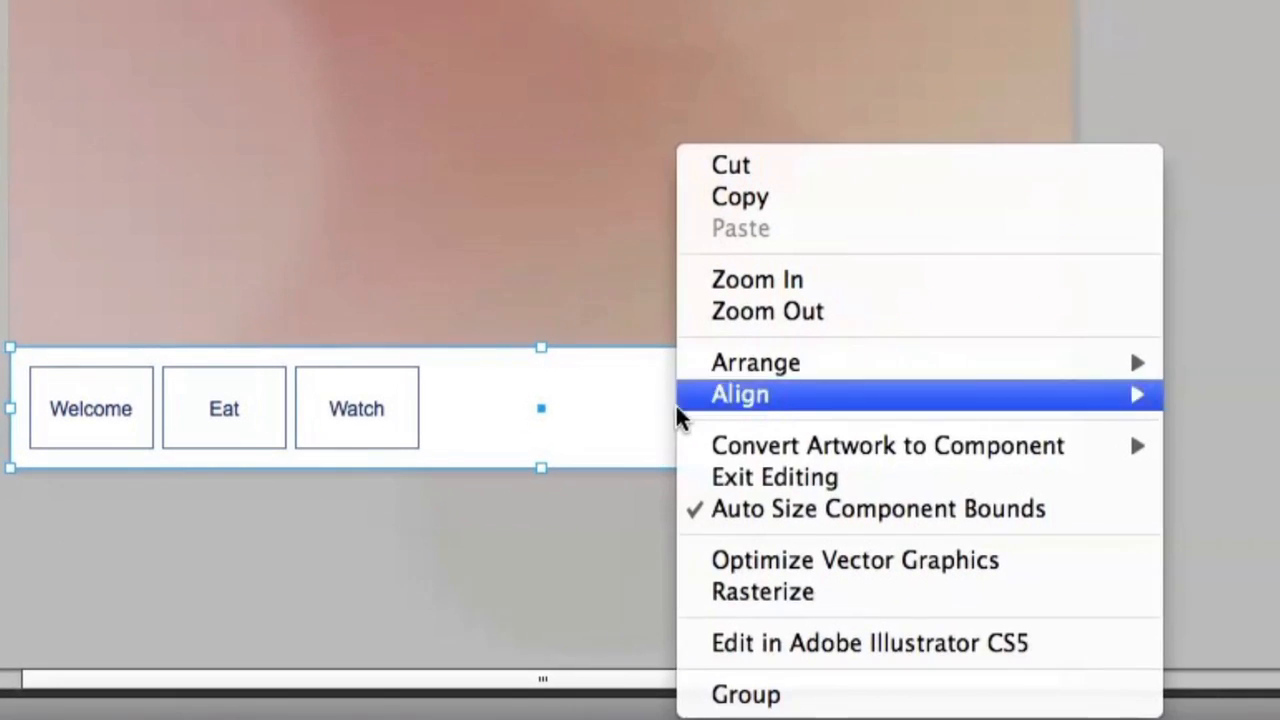
left_click(1063, 642)
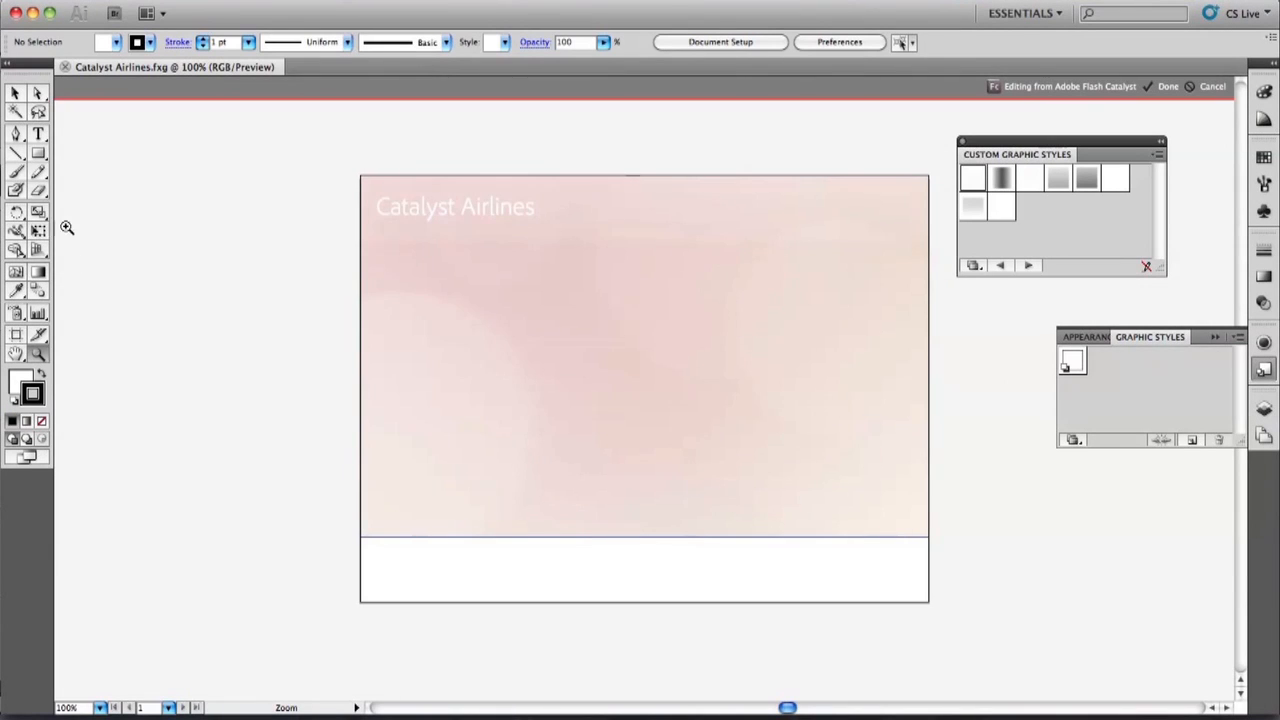
Apply the Footer Gradient graphic style to the menu background and return it to Flash Catalyst as FXG 2.0.
left_click(15, 93)
left_click(573, 561)
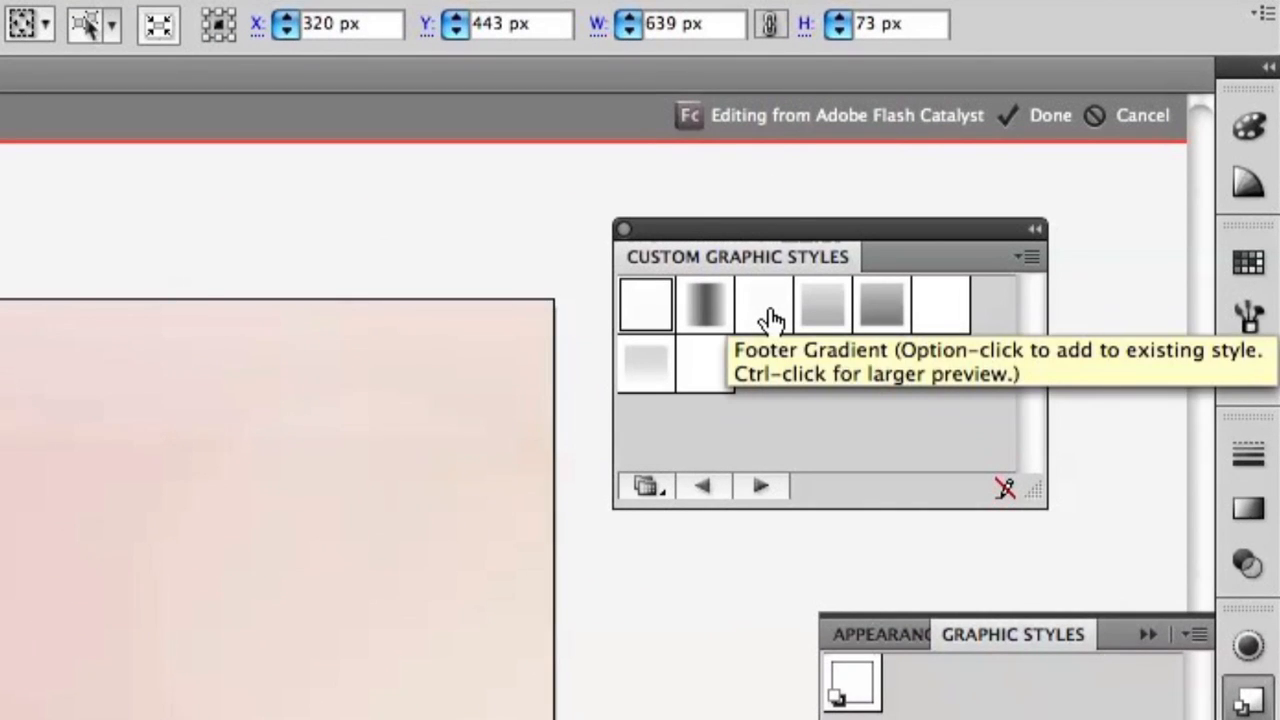
left_click(770, 318)
left_click(1062, 119)
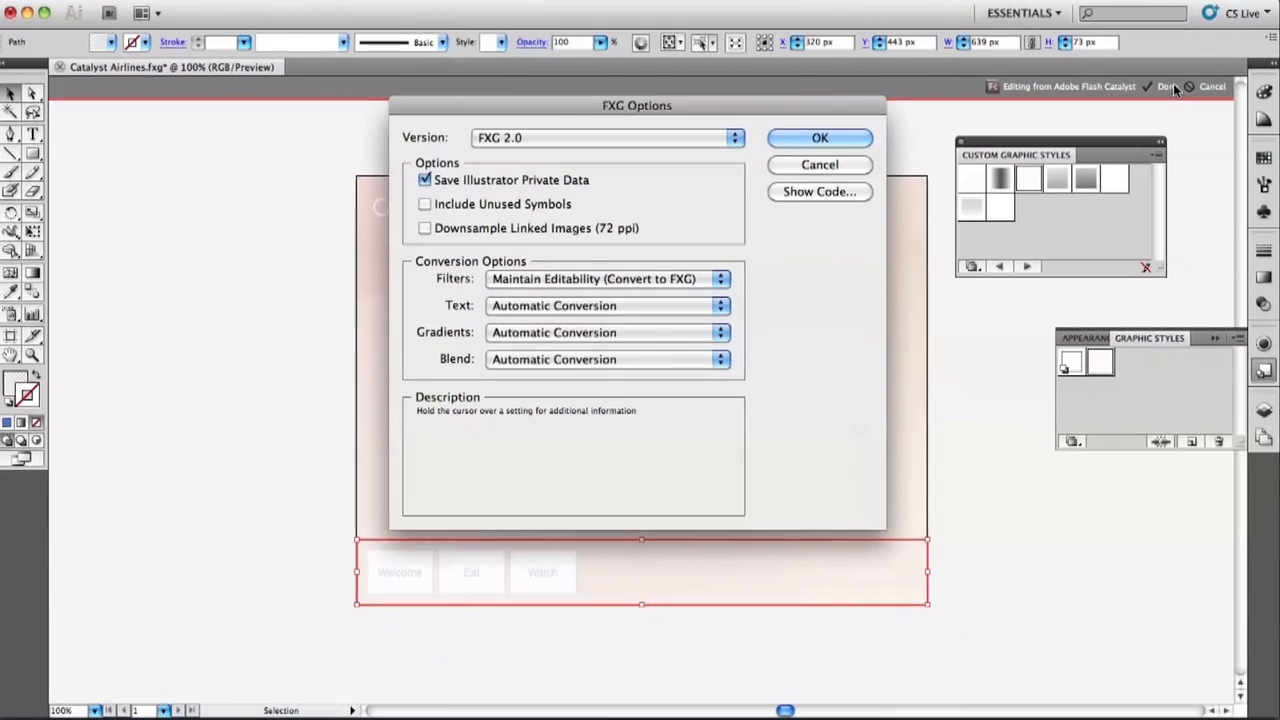
left_click(840, 139)
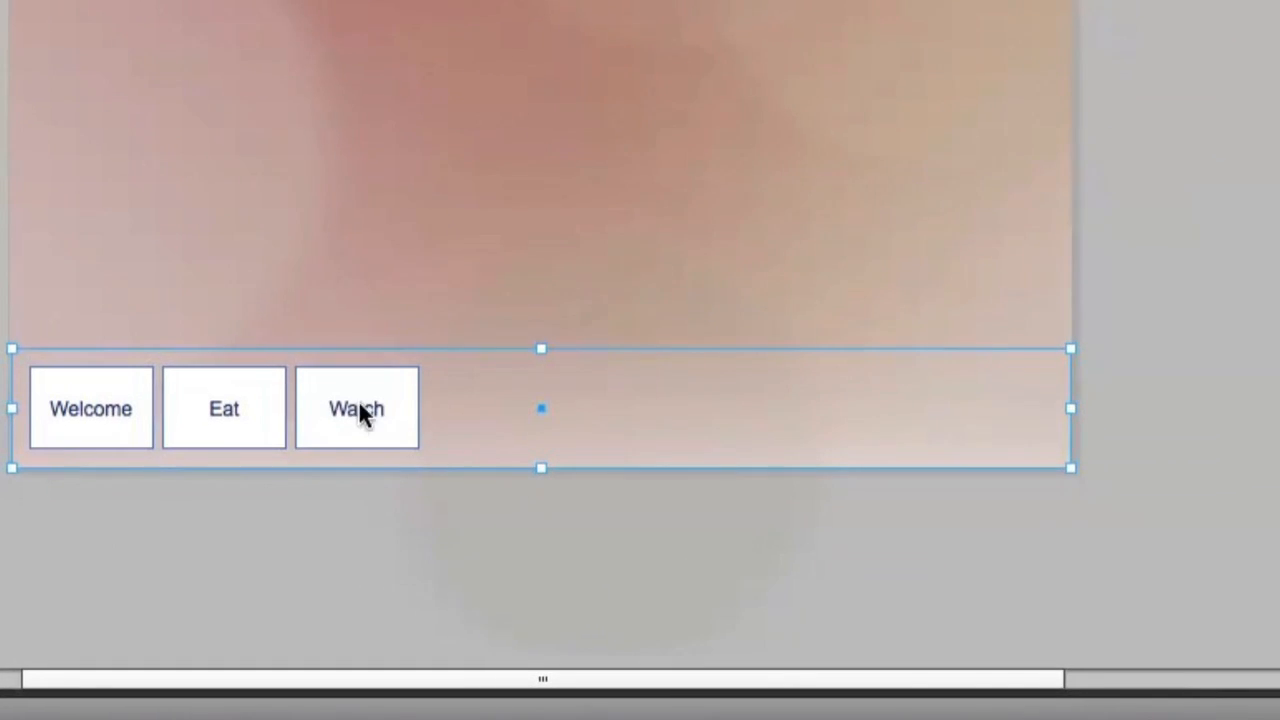
Open the Welcome button's Up state and send its rectangle to Adobe Illustrator CS5.
double_click(109, 410)
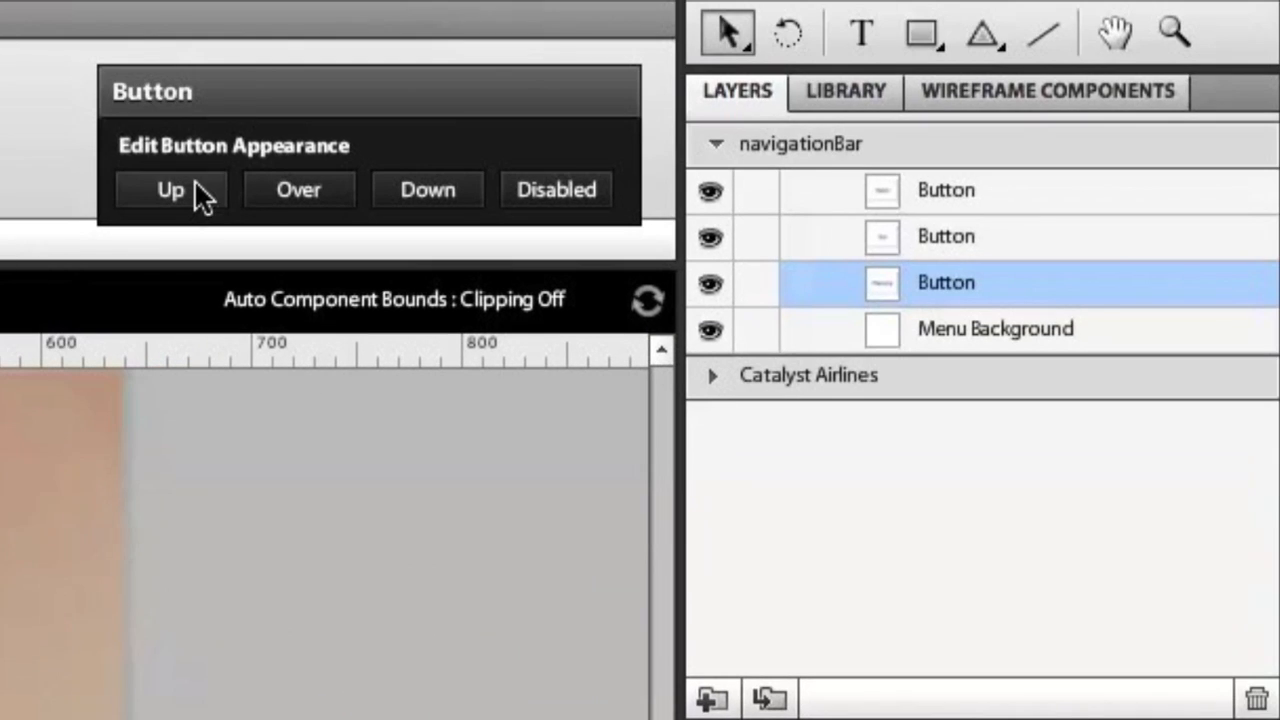
left_click(195, 182)
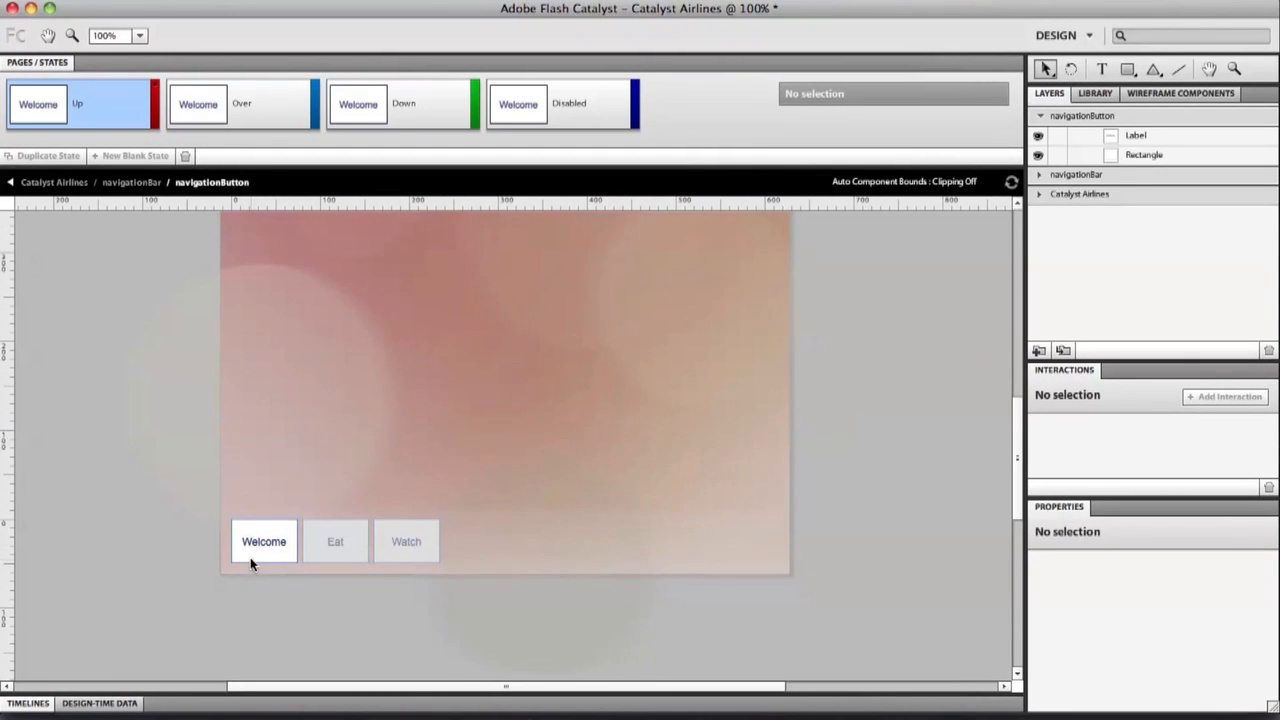
left_click(251, 562)
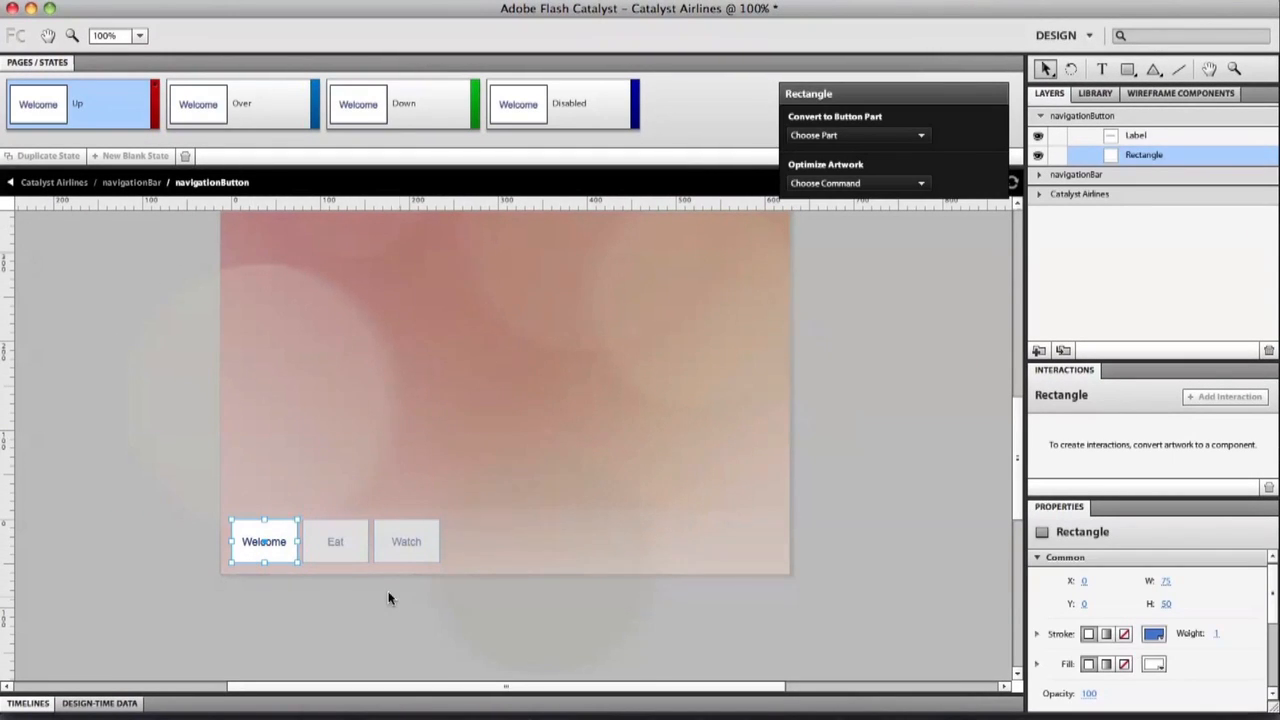
right_click(275, 565)
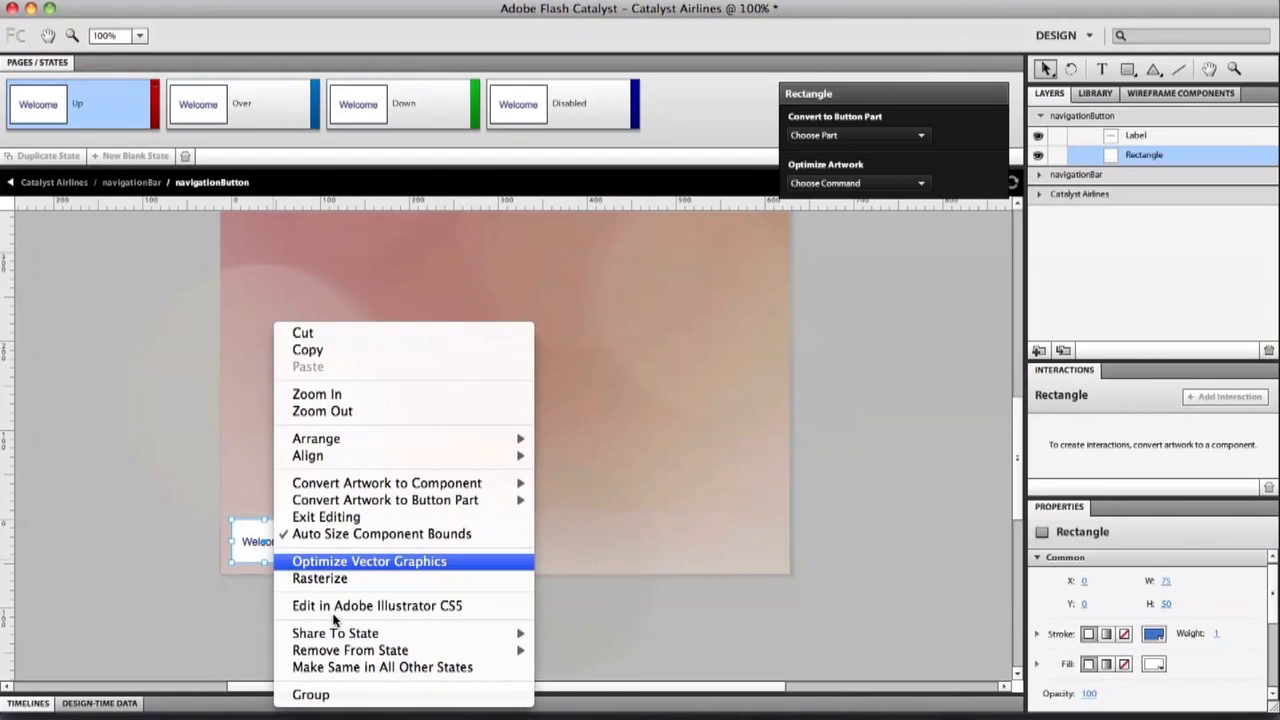
left_click(432, 607)
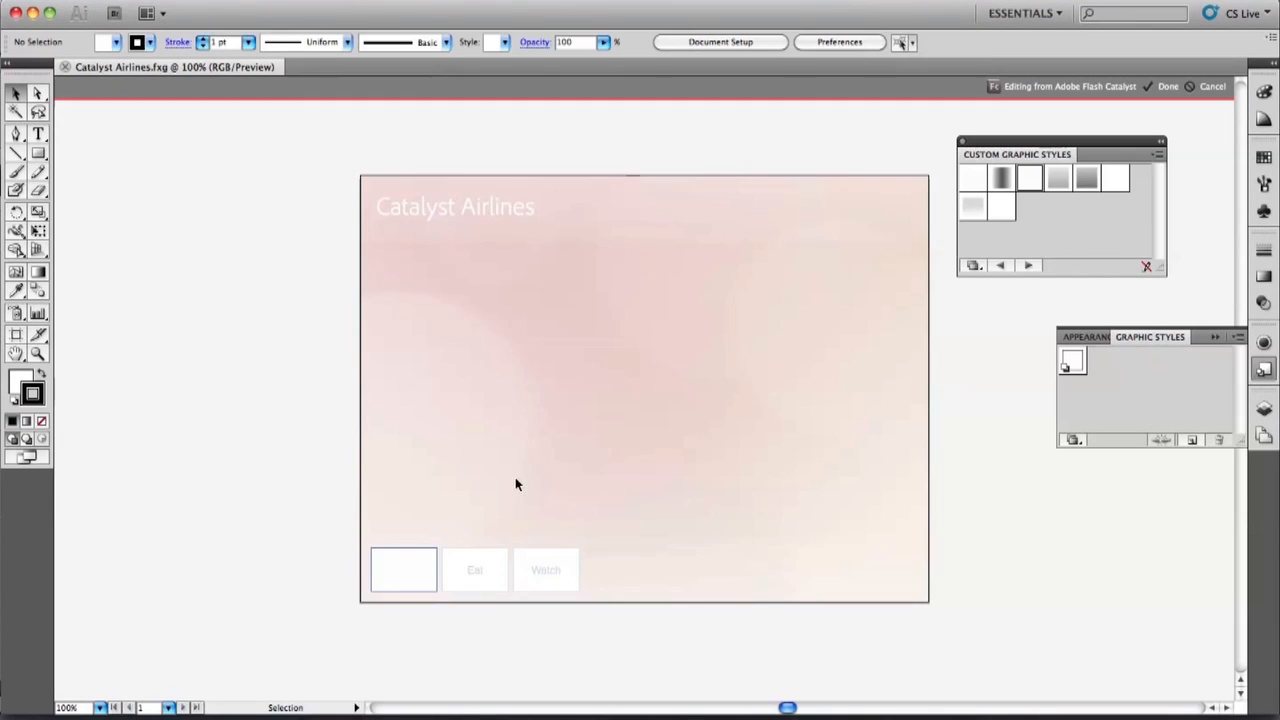
Try the light grey gradient graphic style on the Welcome button's rectangle, return it to Flash Catalyst as FXG 2.0 and deselect it.
left_click(415, 589)
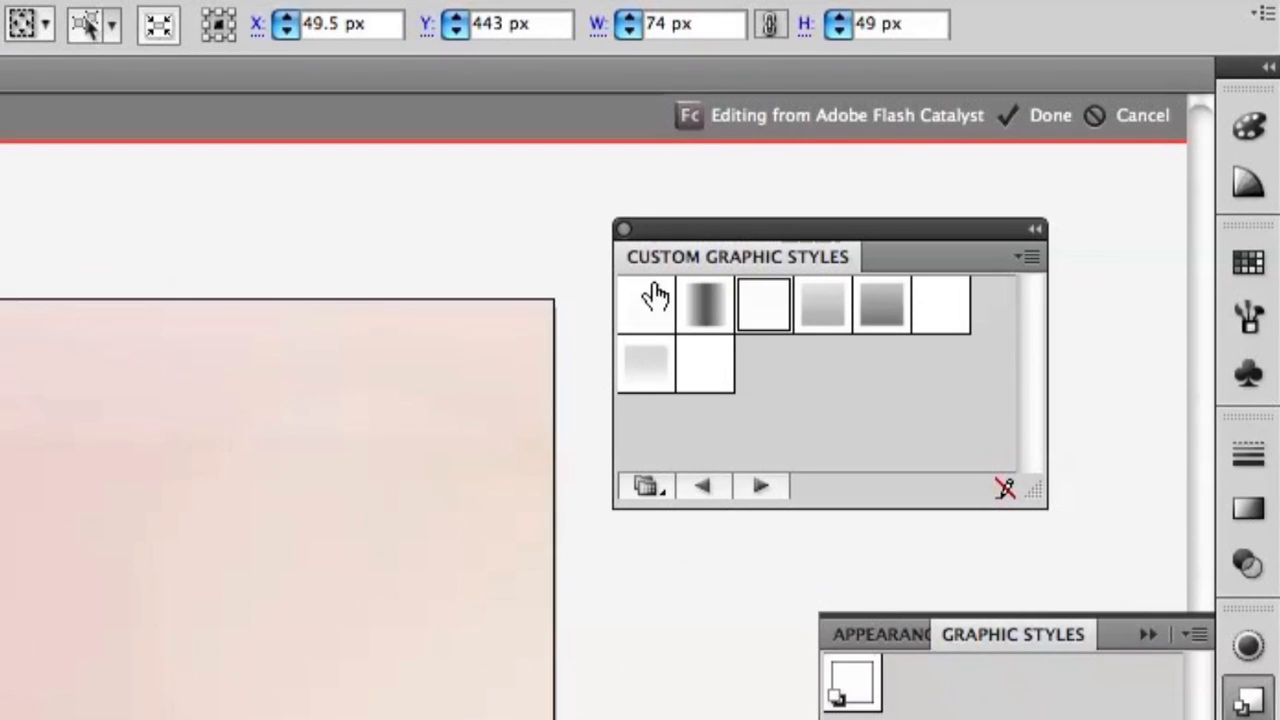
left_click(820, 322)
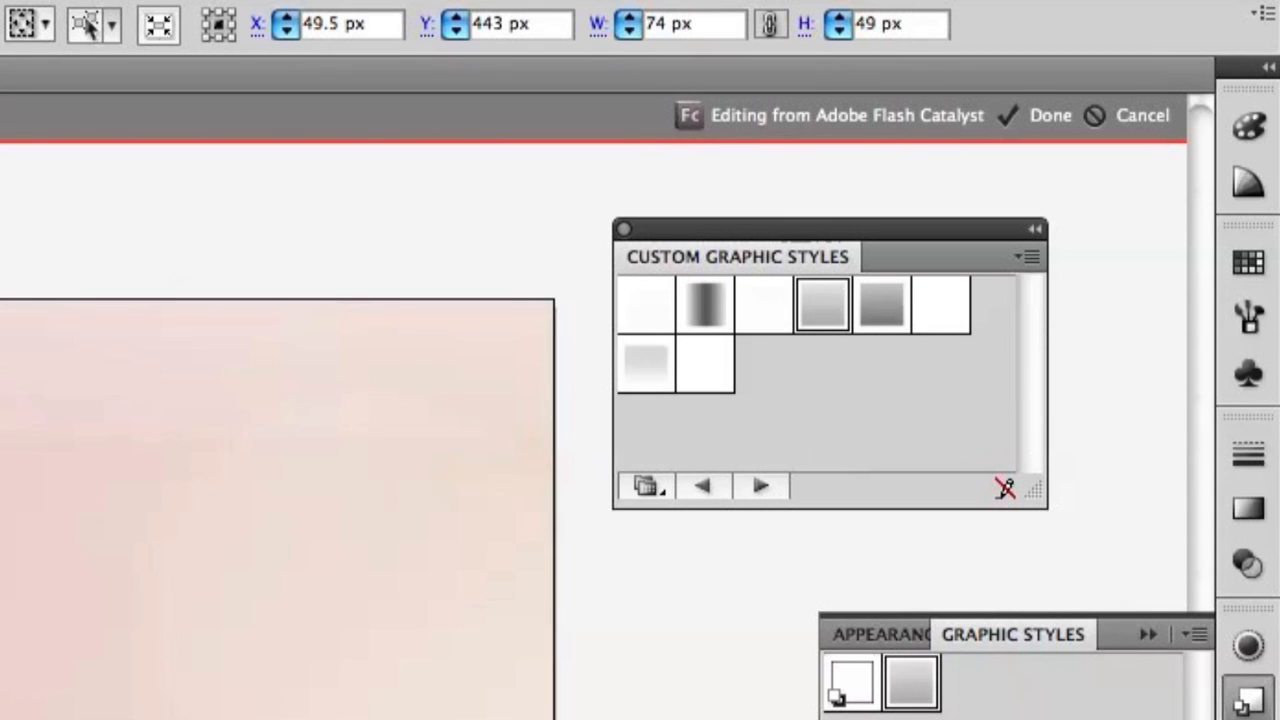
left_click(1022, 120)
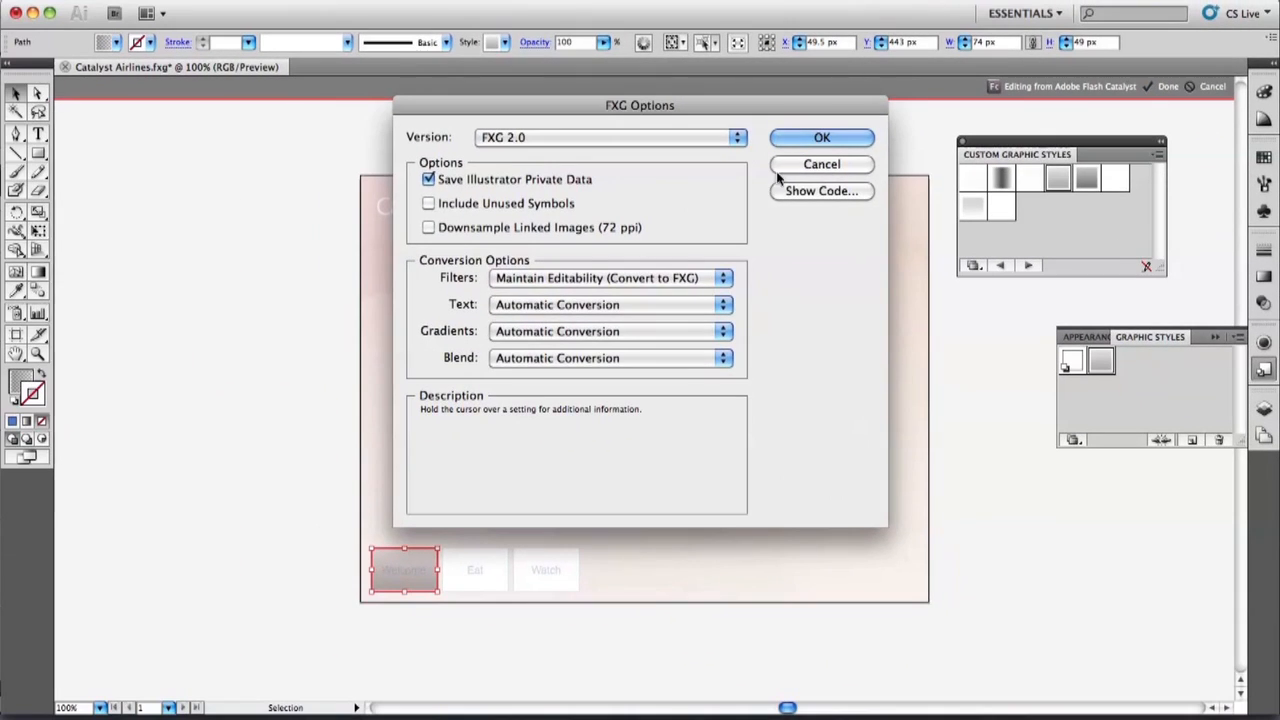
left_click(786, 137)
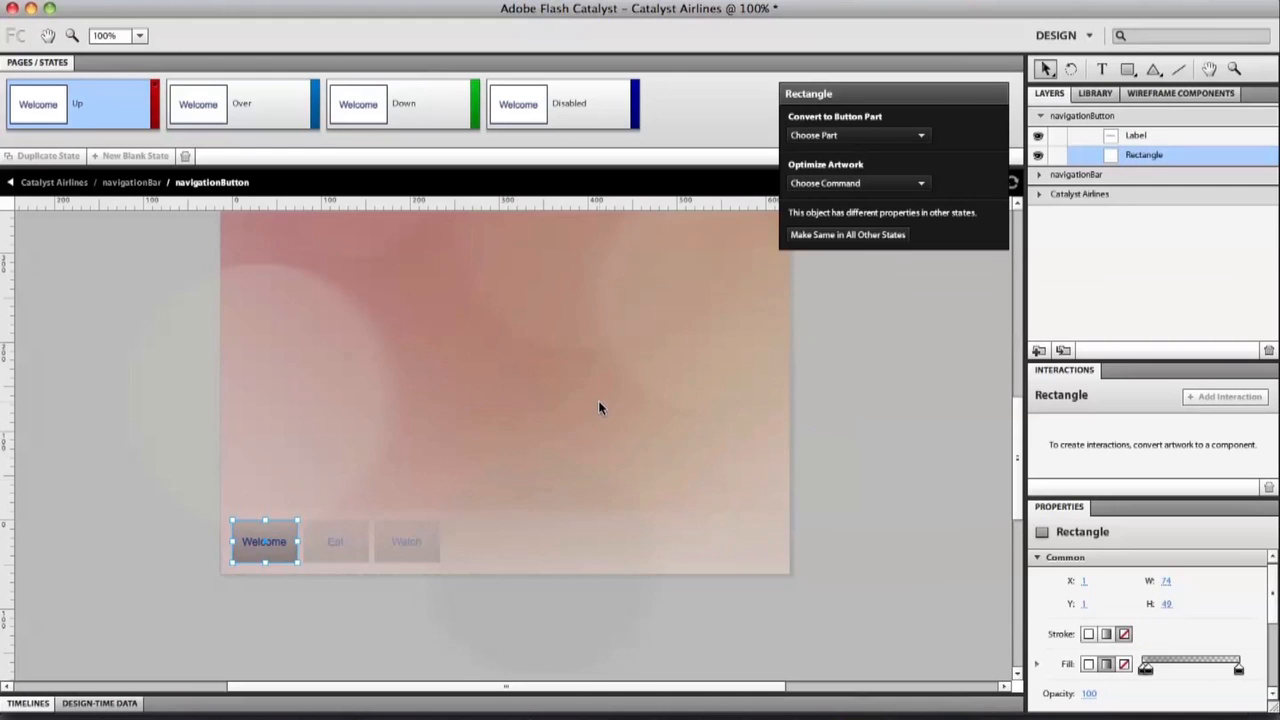
left_click(161, 503)
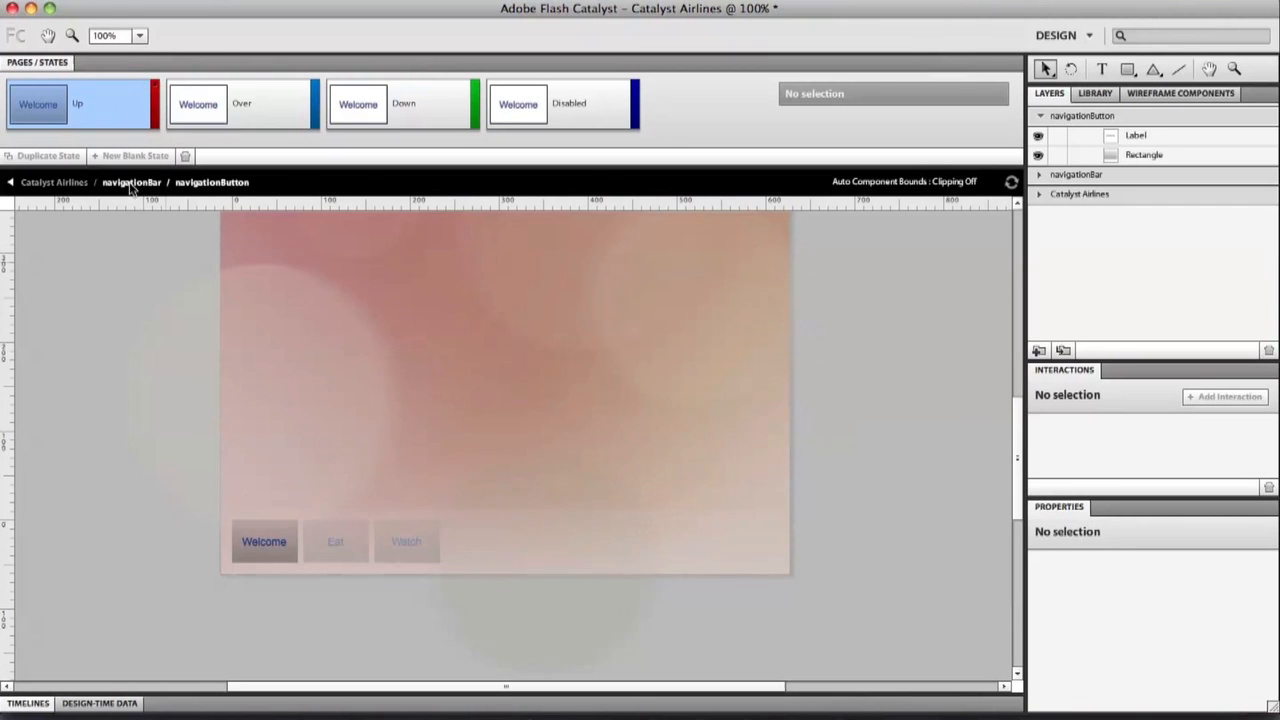
Undo the gradient styling of the Welcome button's Up state and go back to the navigation bar.
left_click(198, 0)
left_click(203, 9)
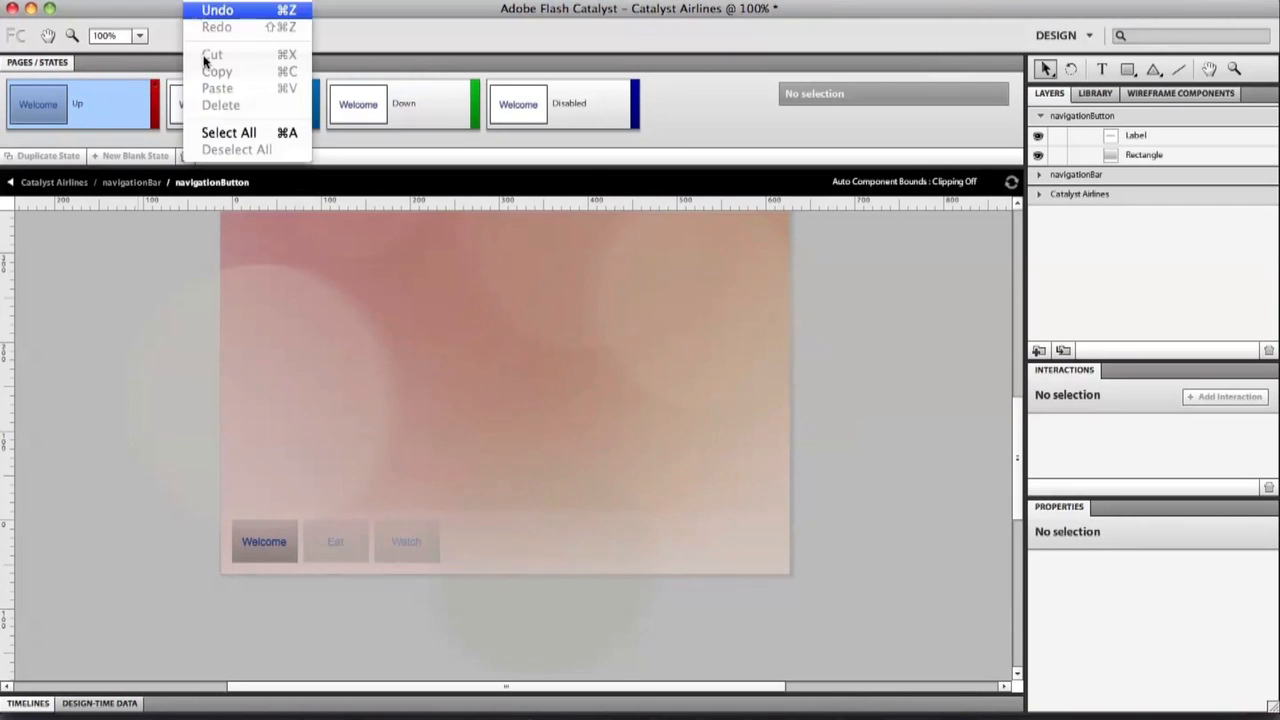
left_click(131, 182)
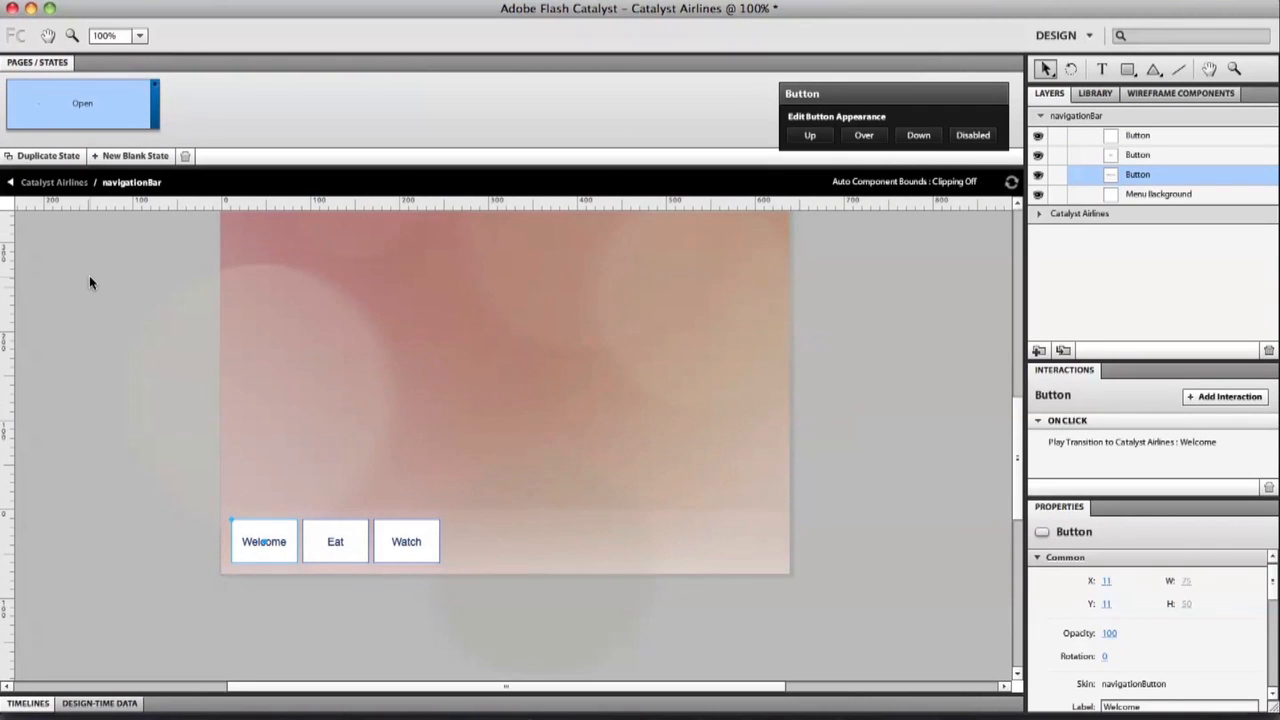